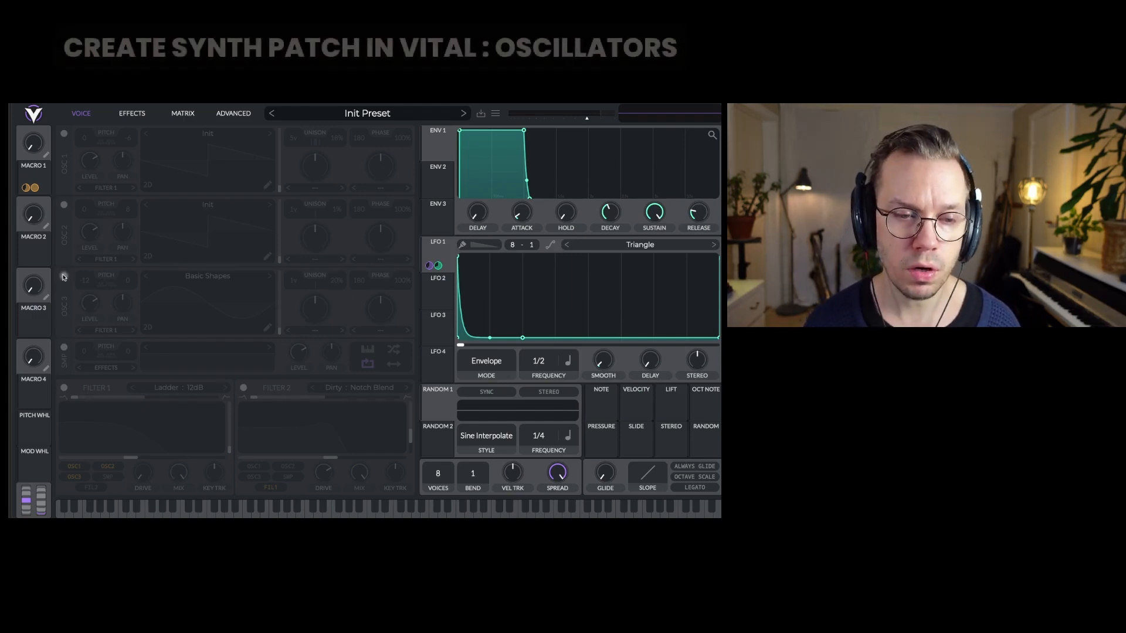
# Switch on oscillator 3's sine sub, toggling it off and on to compare, then oscillator 2's saw
pyautogui.click(64, 276)
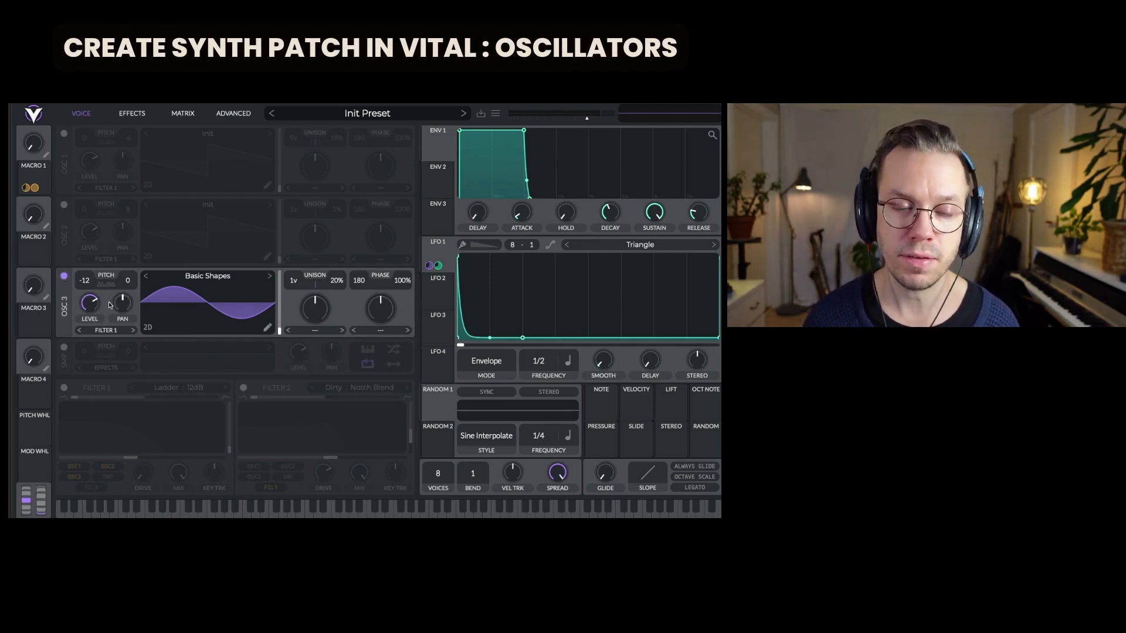
pyautogui.click(64, 277)
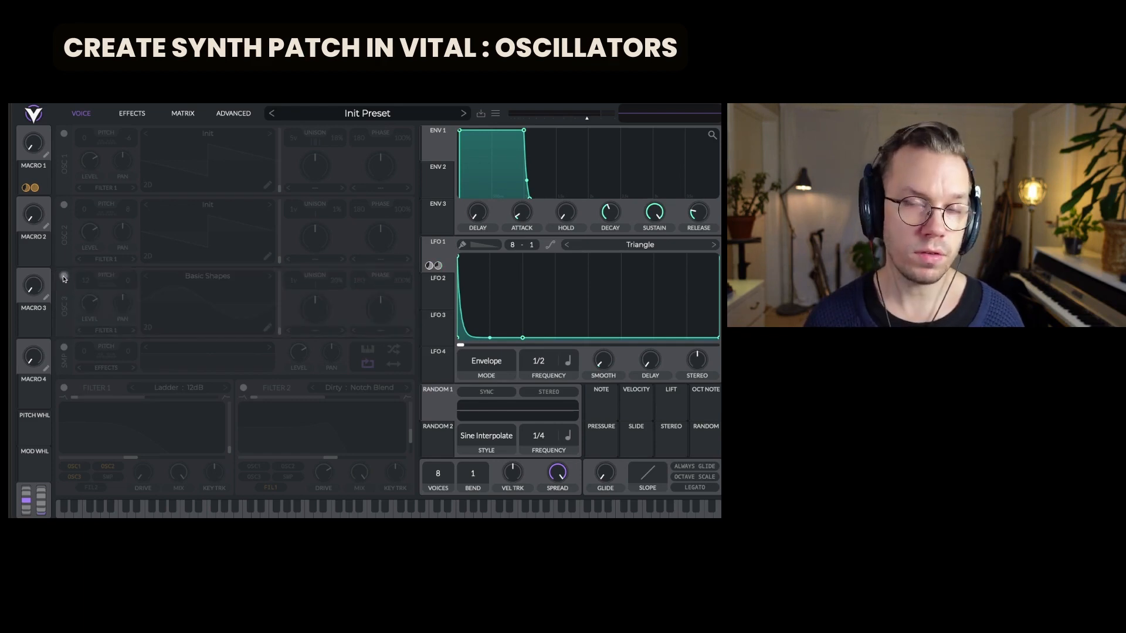
pyautogui.click(64, 278)
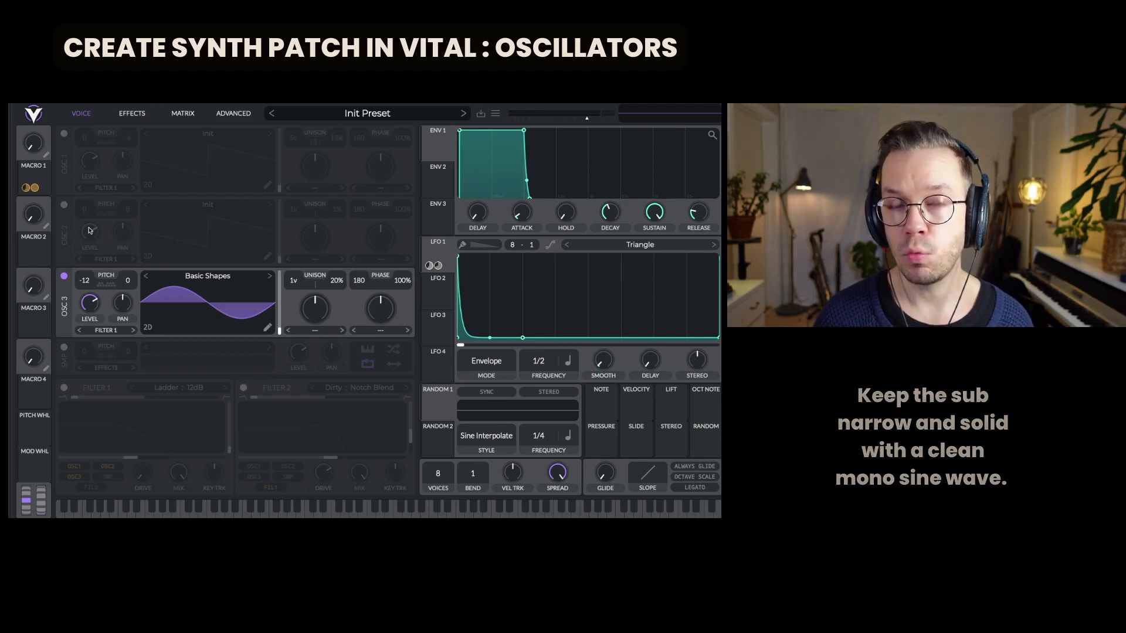
pyautogui.click(64, 205)
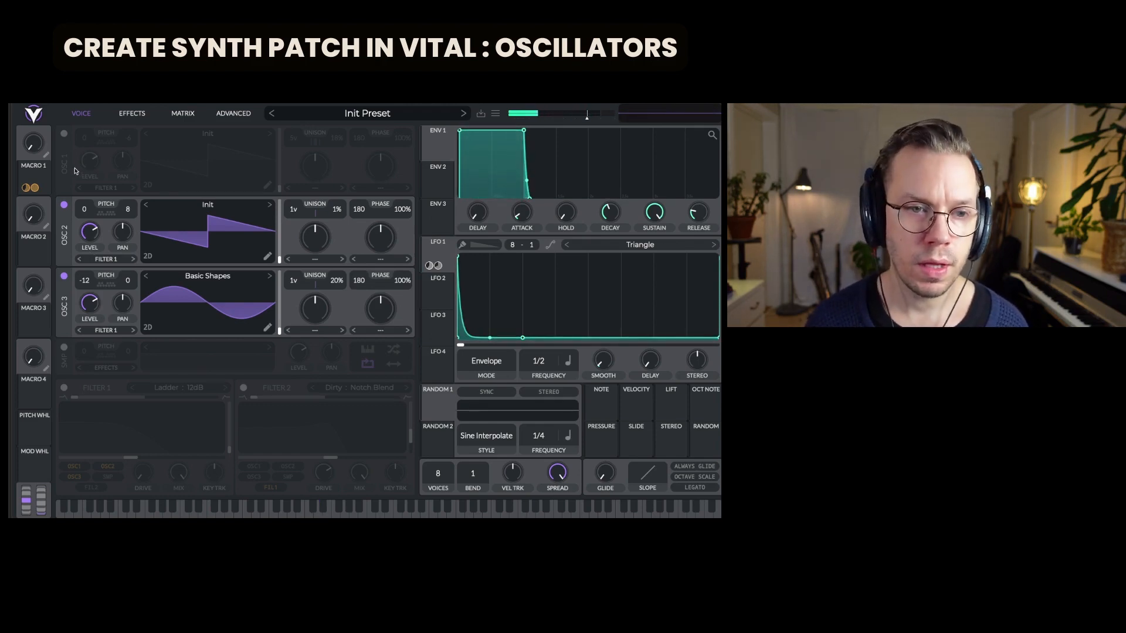
# Enable oscillator 1, adding its 5-voice unison saw fine-tuned -6
pyautogui.click(64, 134)
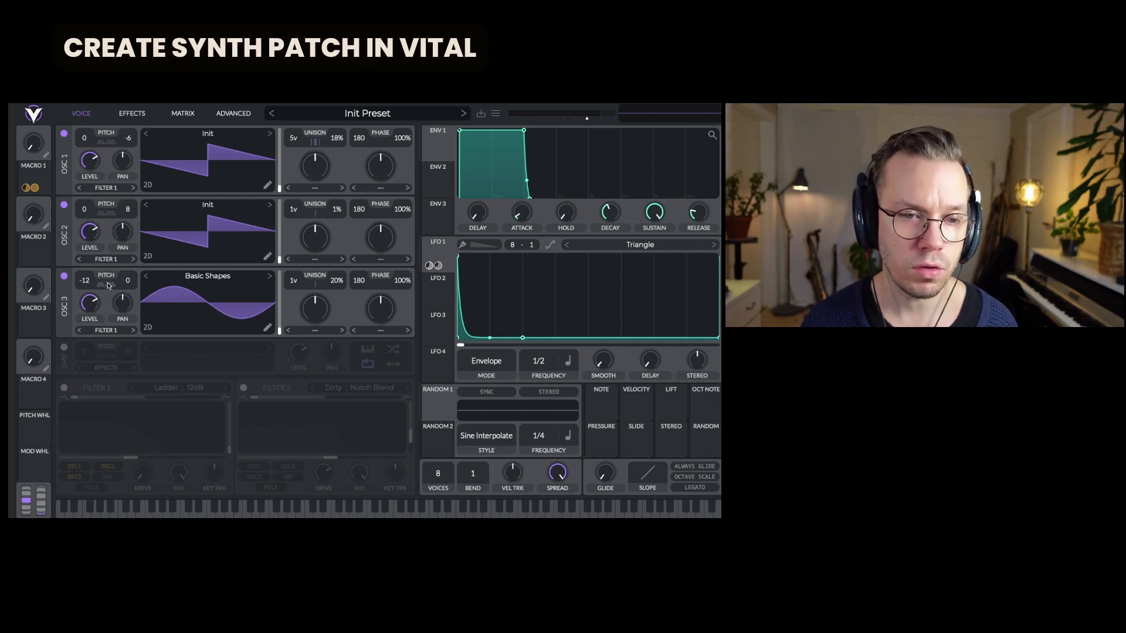
# Turn on Filter 1 (12dB ladder) and Filter 2 (Dirty Notch Blend), then show the Effects list
pyautogui.click(64, 388)
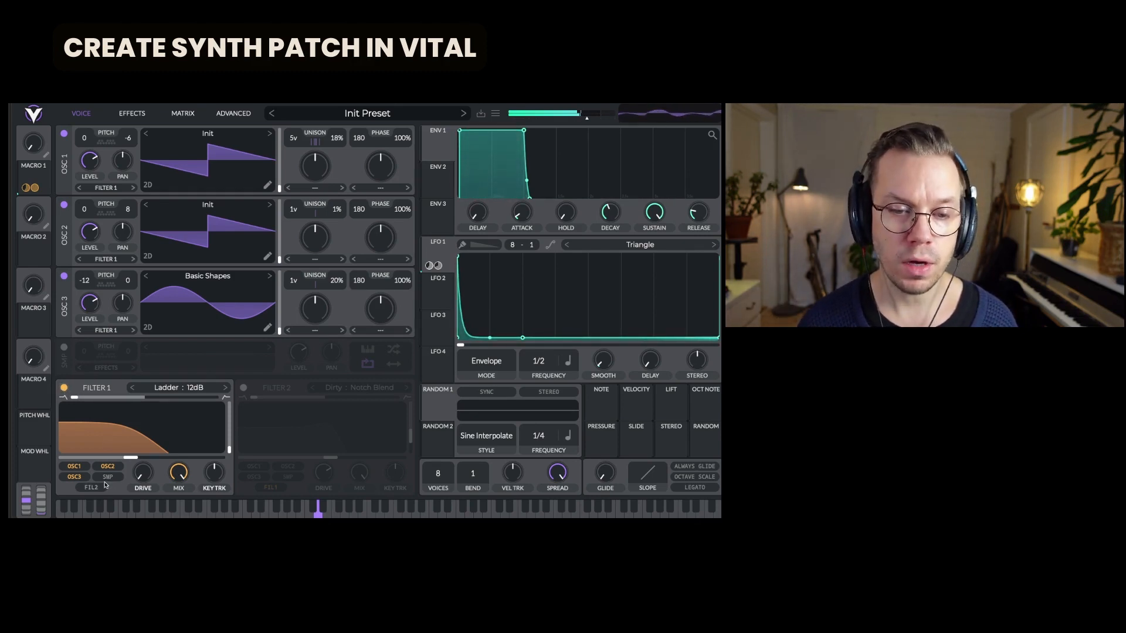
pyautogui.click(243, 389)
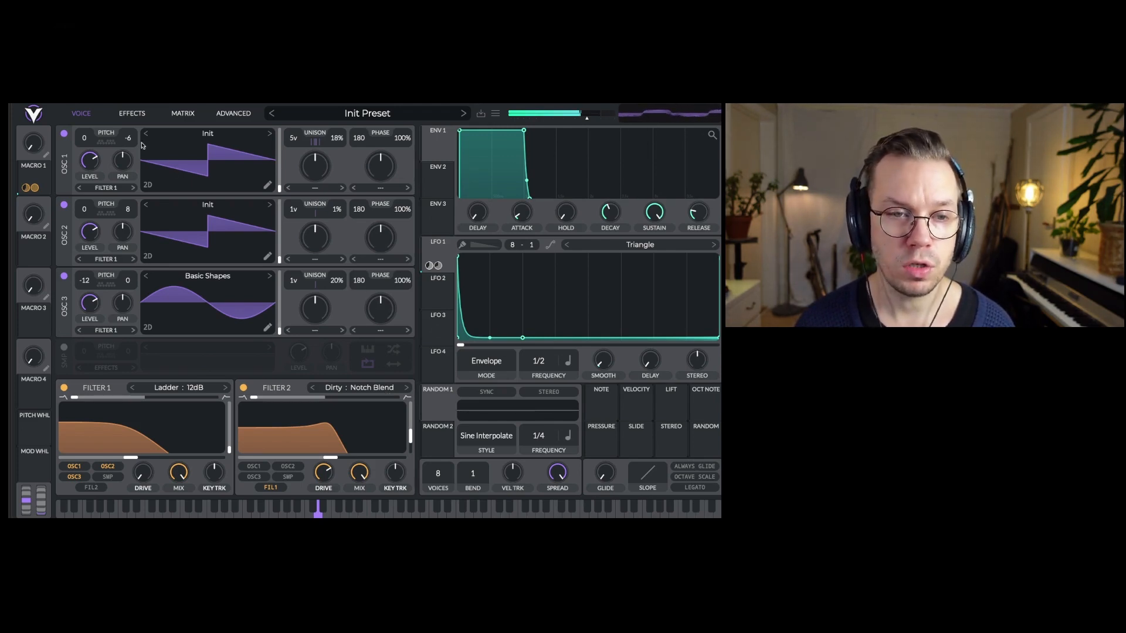
pyautogui.click(127, 116)
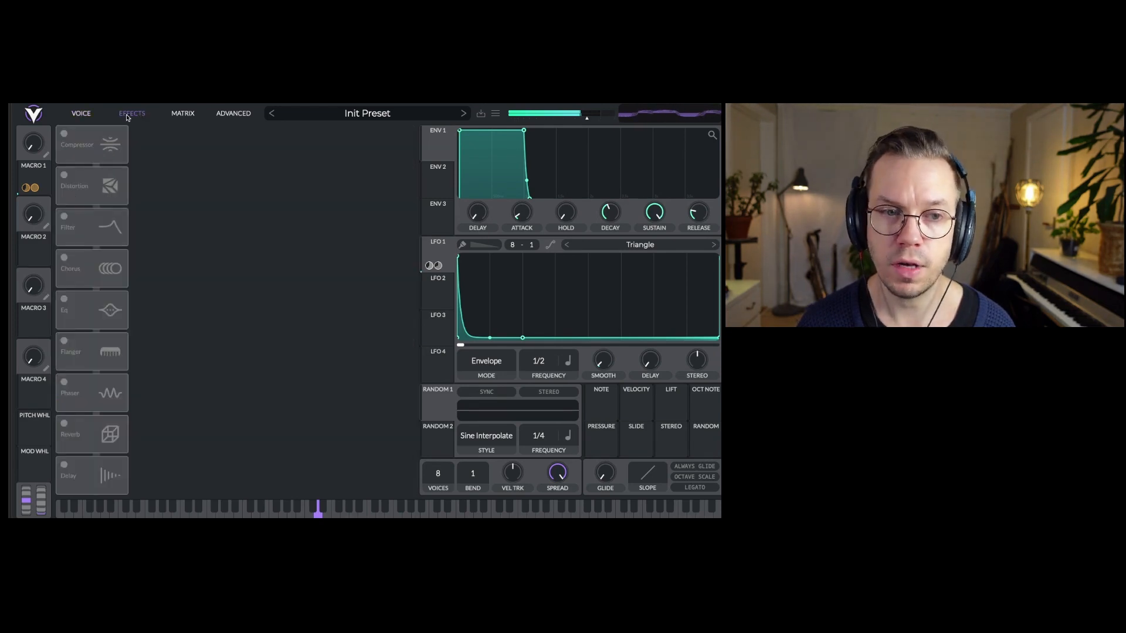
# Enable the multiband Compressor, Soft Clip Distortion and Analog 12dB Filter effects
pyautogui.click(64, 134)
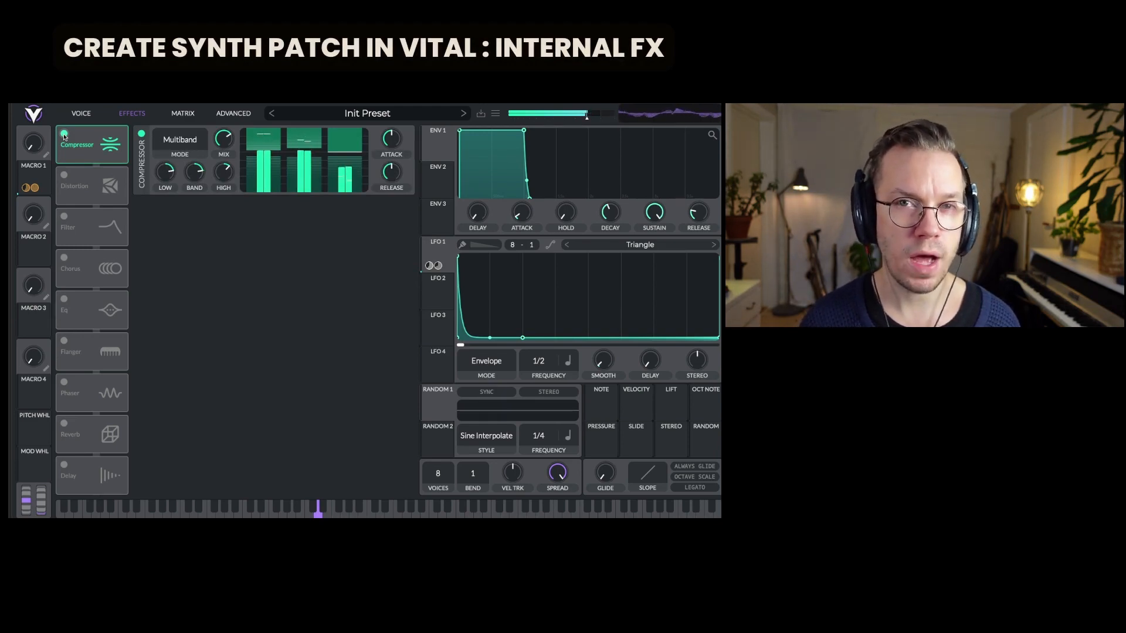
pyautogui.click(63, 176)
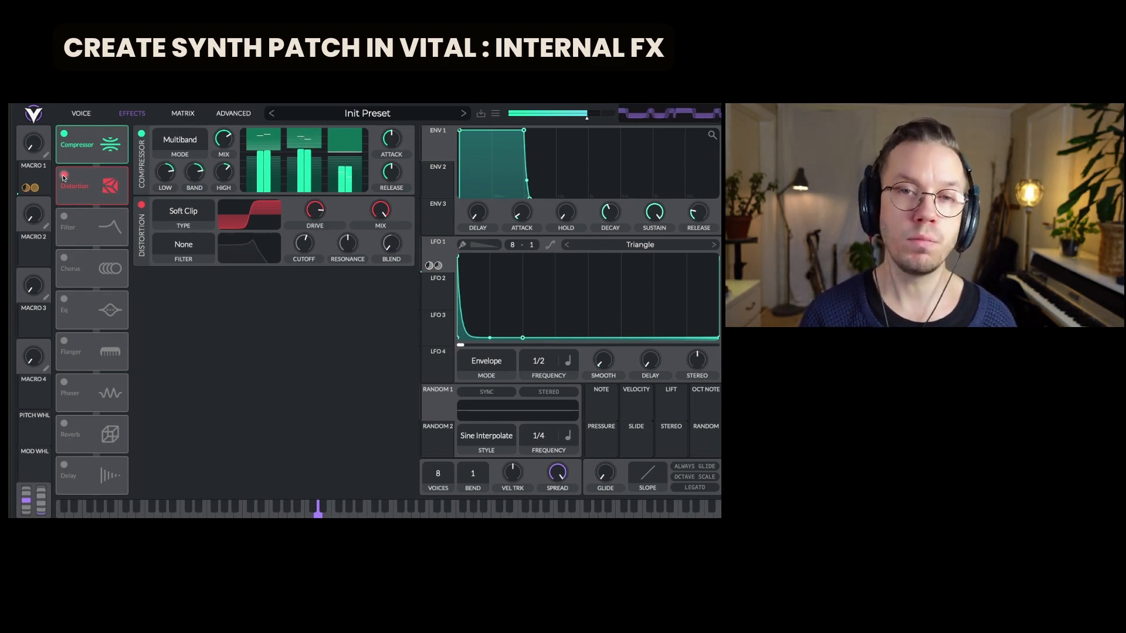
pyautogui.click(65, 217)
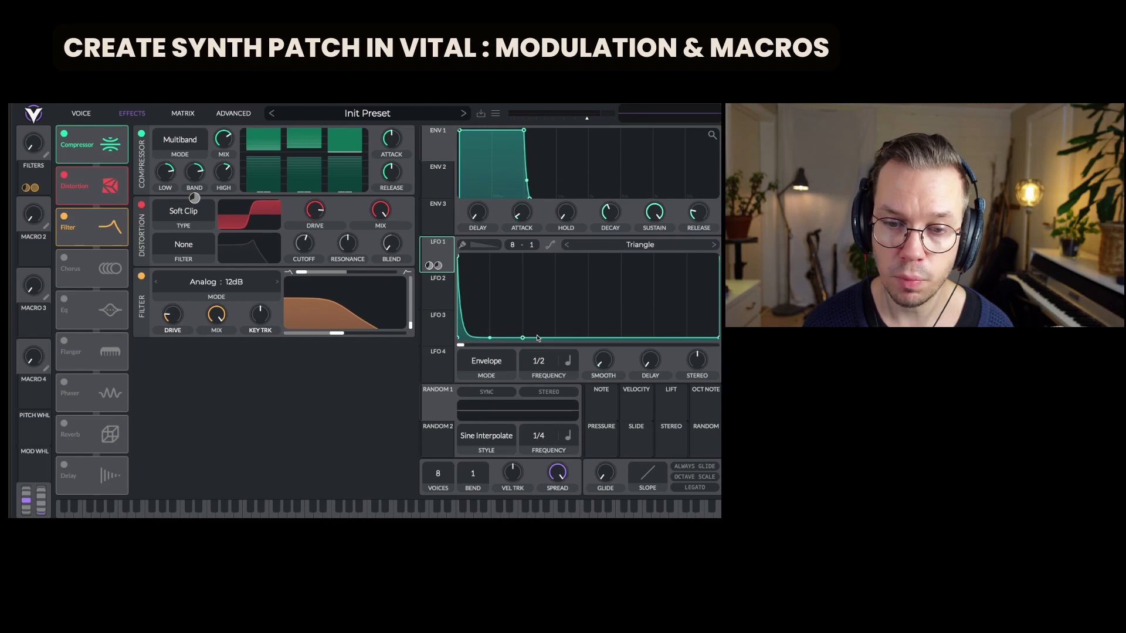
# Adjust the LFO 1 modulation and review its routings in the Matrix tab
pyautogui.rightClick(430, 267)
pyautogui.click(437, 295)
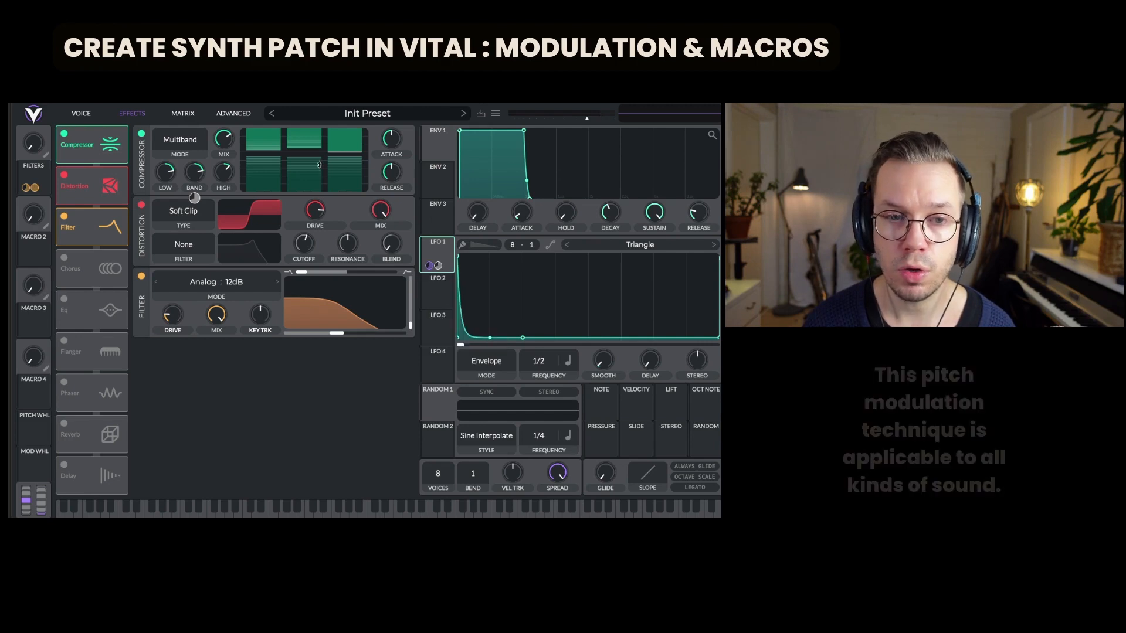
pyautogui.click(183, 113)
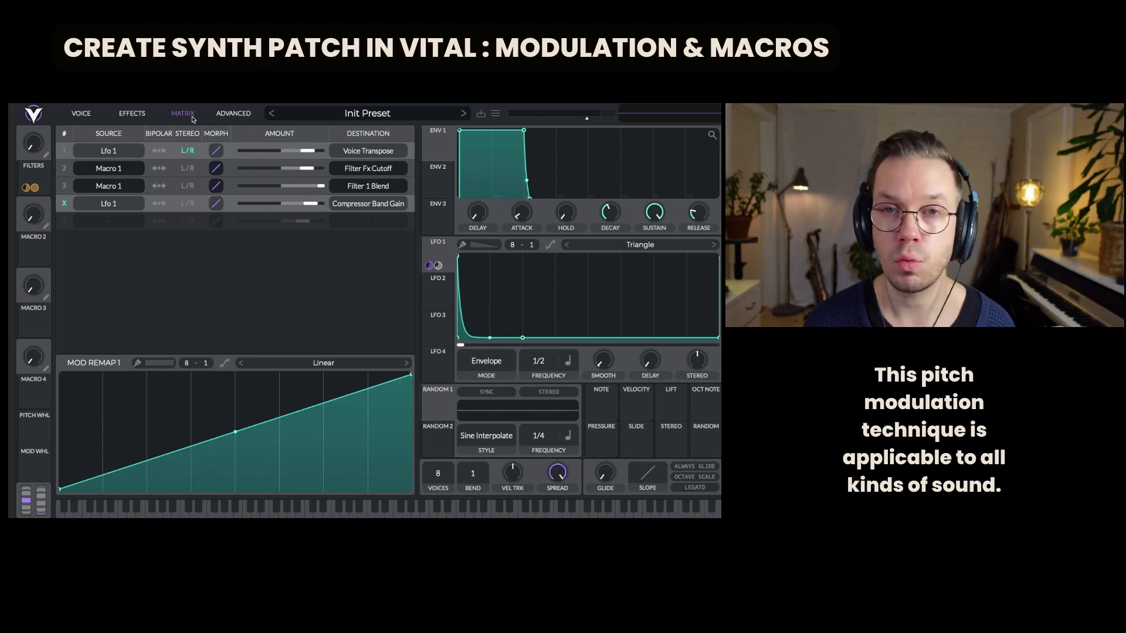
# Unbypass LFO 1's modulation of the compressor band gain
pyautogui.click(132, 113)
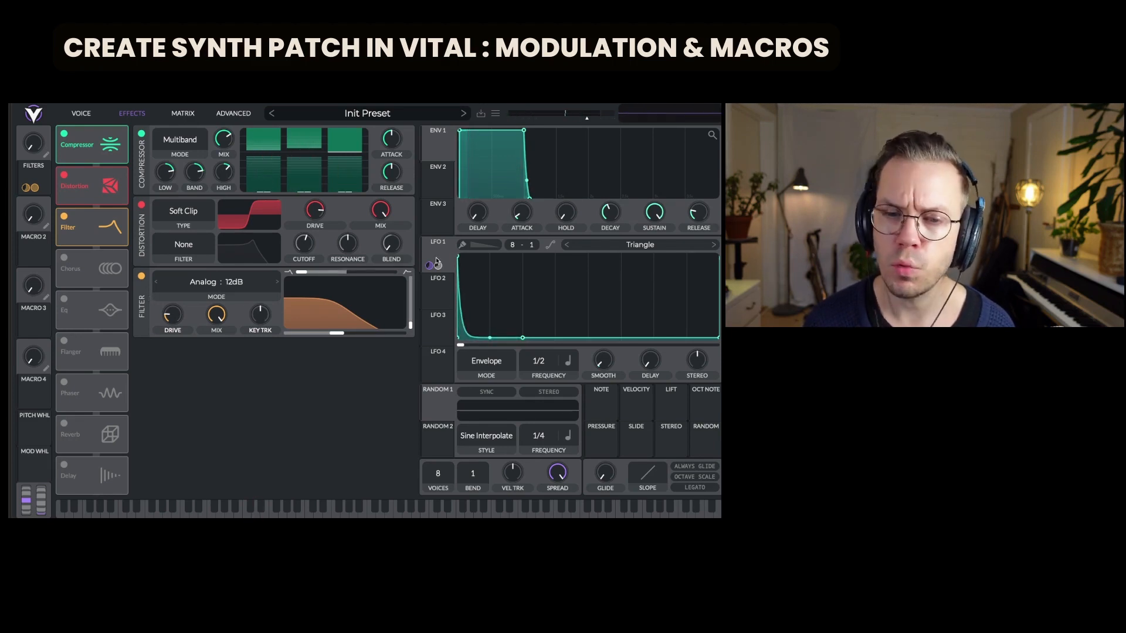
pyautogui.moveTo(438, 267)
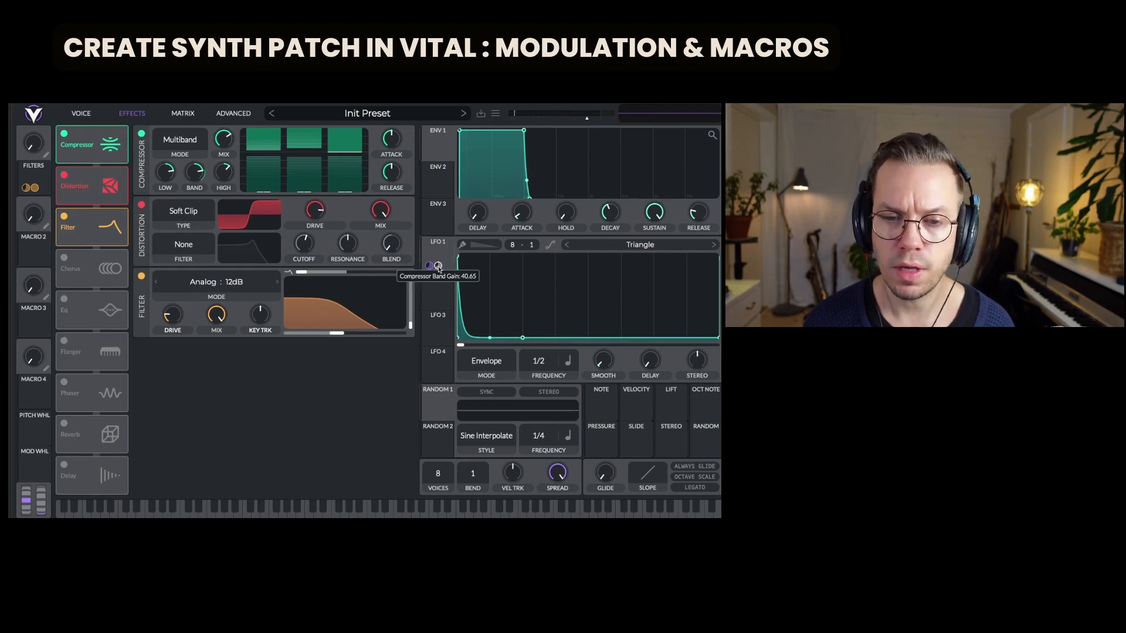
pyautogui.rightClick(438, 267)
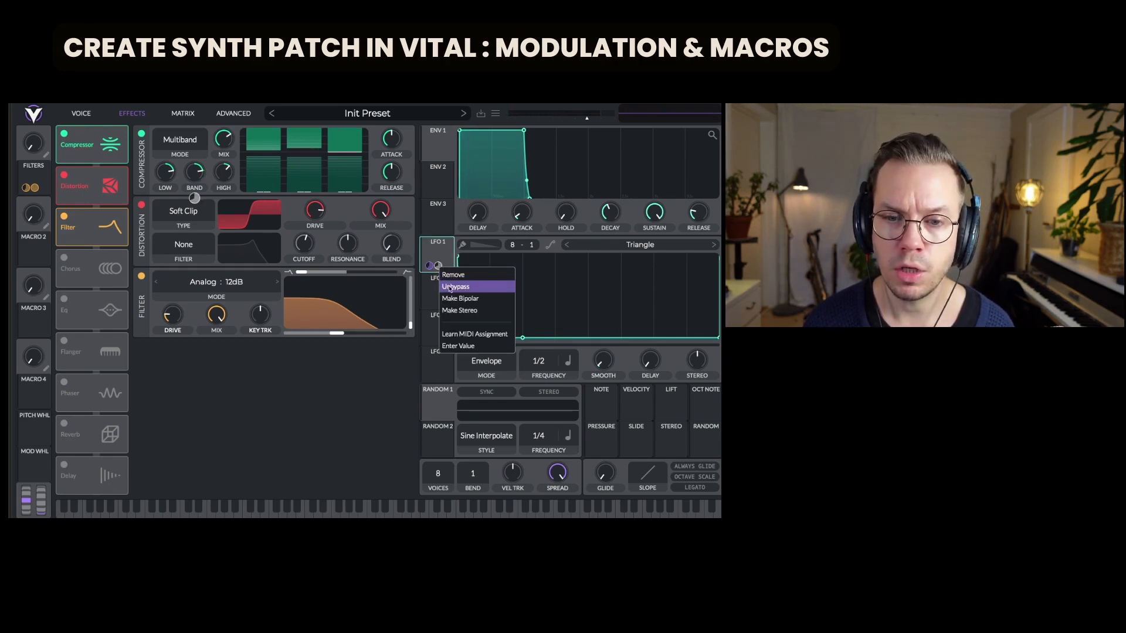
pyautogui.click(450, 288)
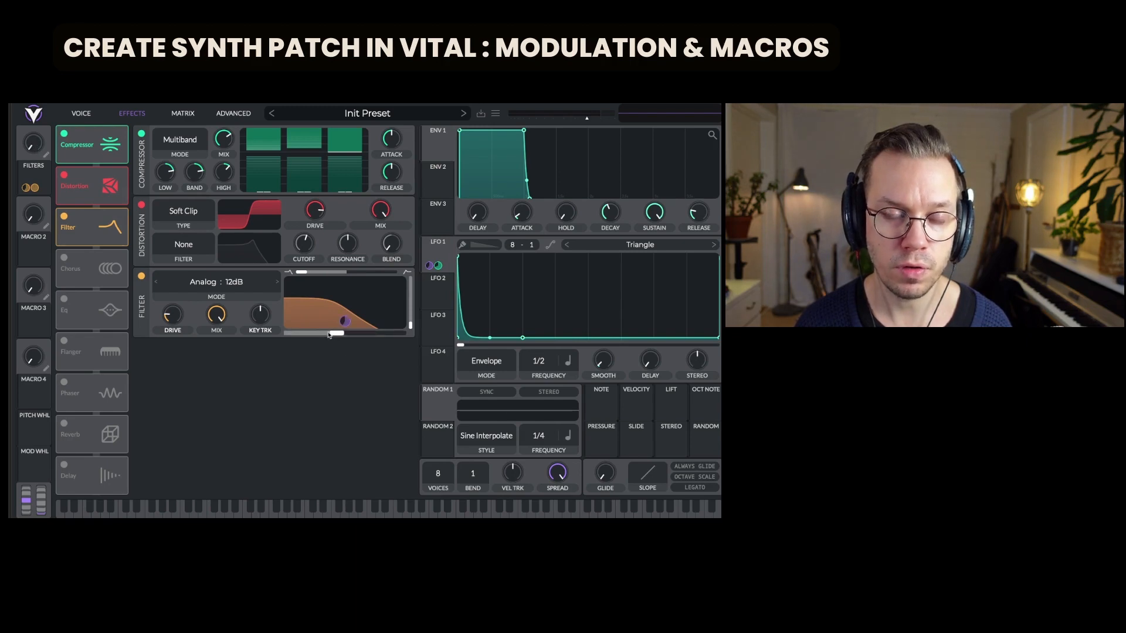
# Back on the Voice page, raise the FILTERS macro to about 0.174
pyautogui.click(81, 113)
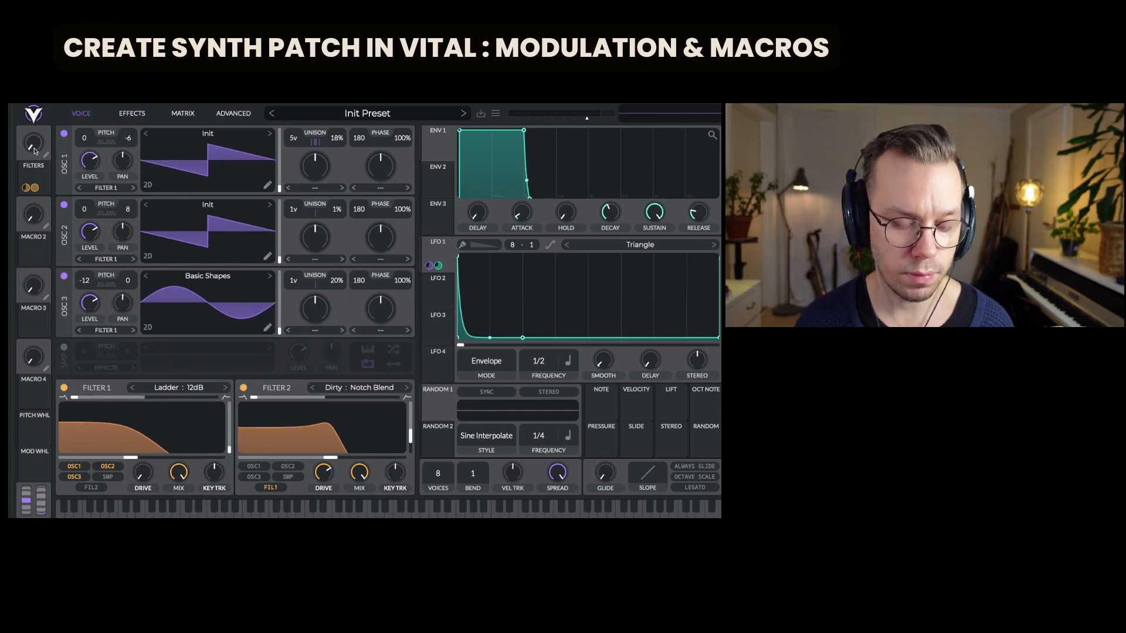
pyautogui.moveTo(34, 151)
pyautogui.mouseDown()
pyautogui.moveTo(32, 75)
pyautogui.moveTo(41, 157)
pyautogui.mouseUp()
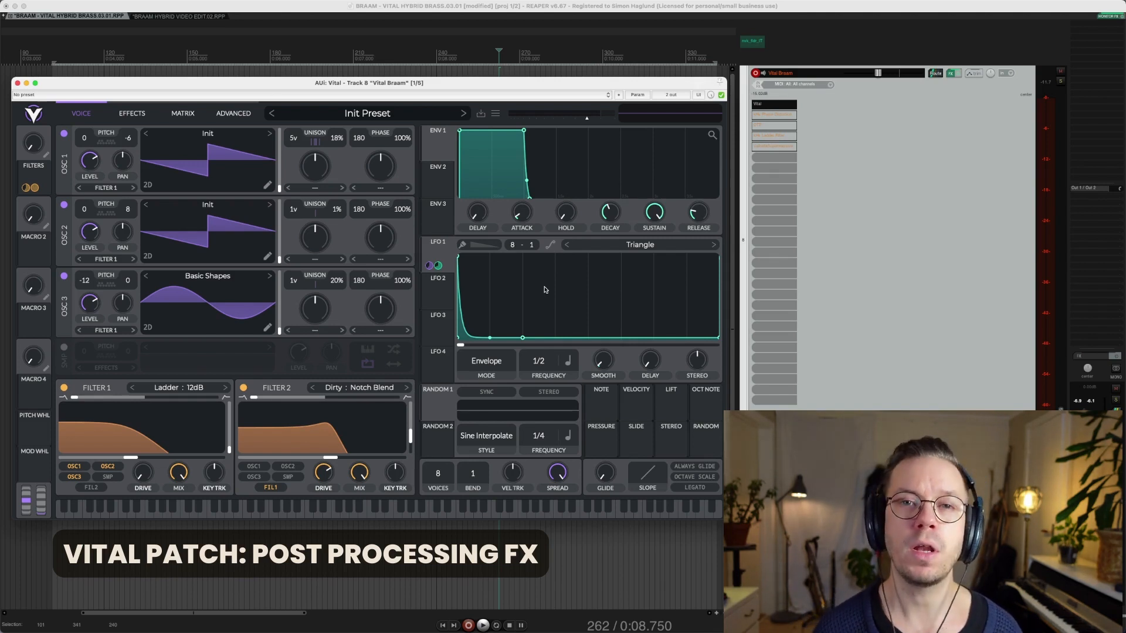
# Close Vital and enable kHs Phase Distortion after it, showing its settings window
pyautogui.click(17, 83)
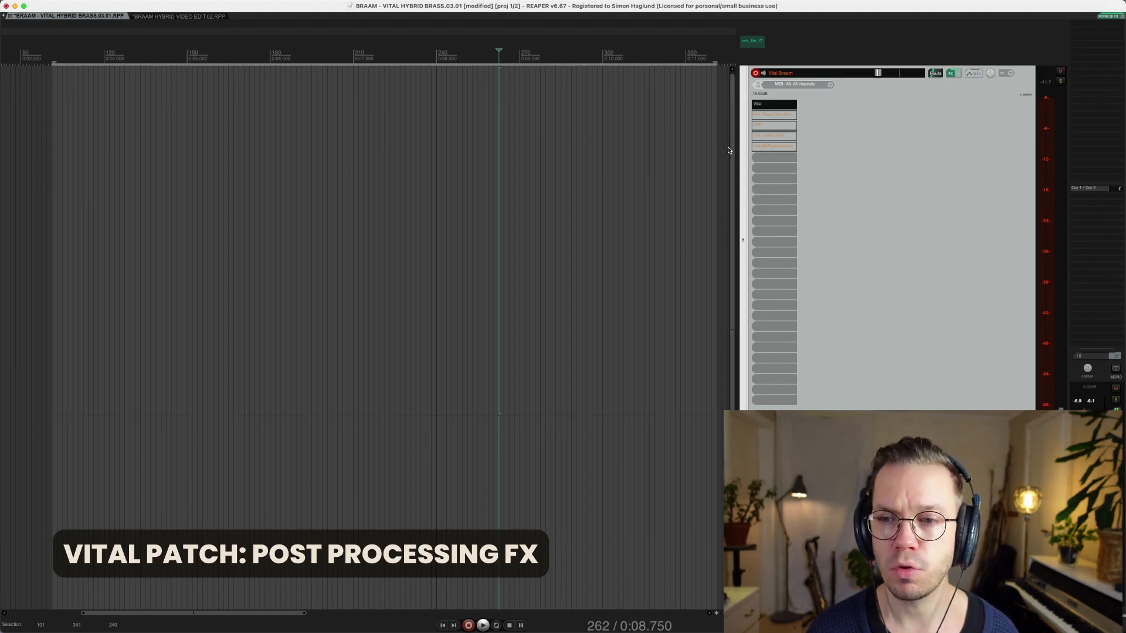
pyautogui.keyDown('shift'); pyautogui.click(774, 117); pyautogui.keyUp('shift')
pyautogui.keyDown('shift'); pyautogui.click(774, 117); pyautogui.keyUp('shift')
pyautogui.keyDown('shift'); pyautogui.click(774, 117); pyautogui.keyUp('shift')
pyautogui.click(772, 117)
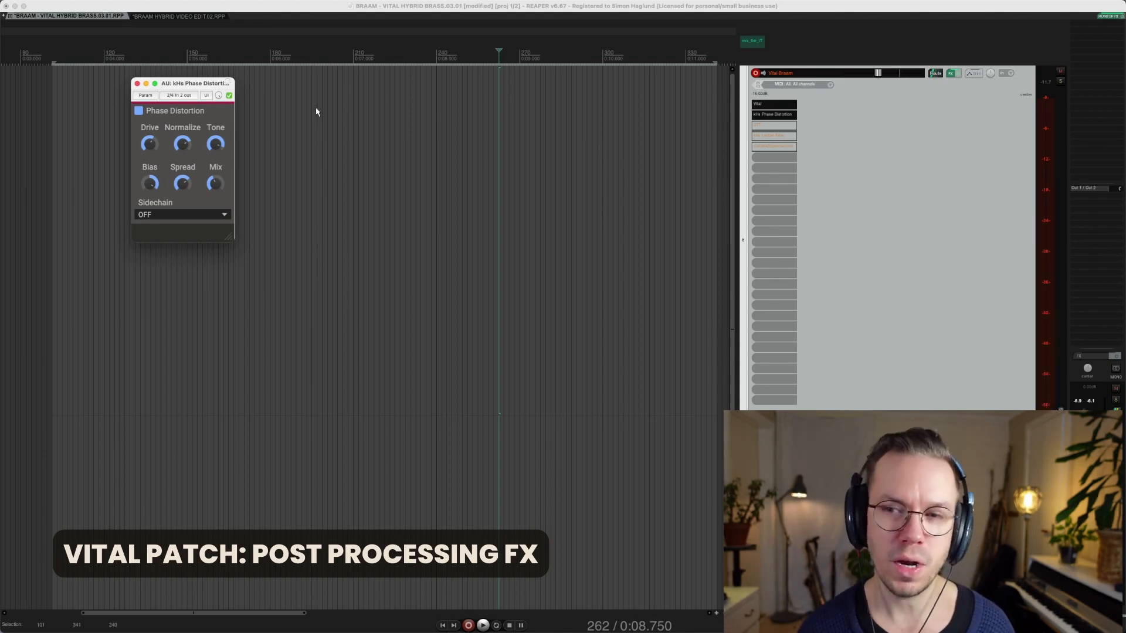
# Open OTT and un-bypass the kHs Ladder Filter on the Vital track, then close the plugin windows
pyautogui.click(774, 126)
pyautogui.click(774, 126)
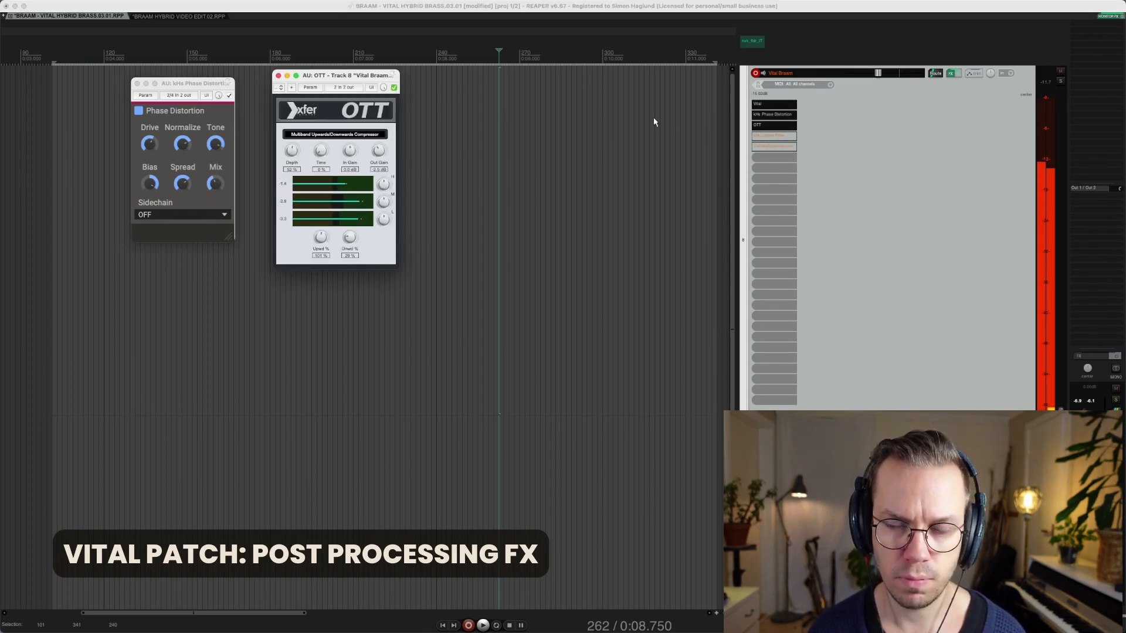
pyautogui.click(759, 138)
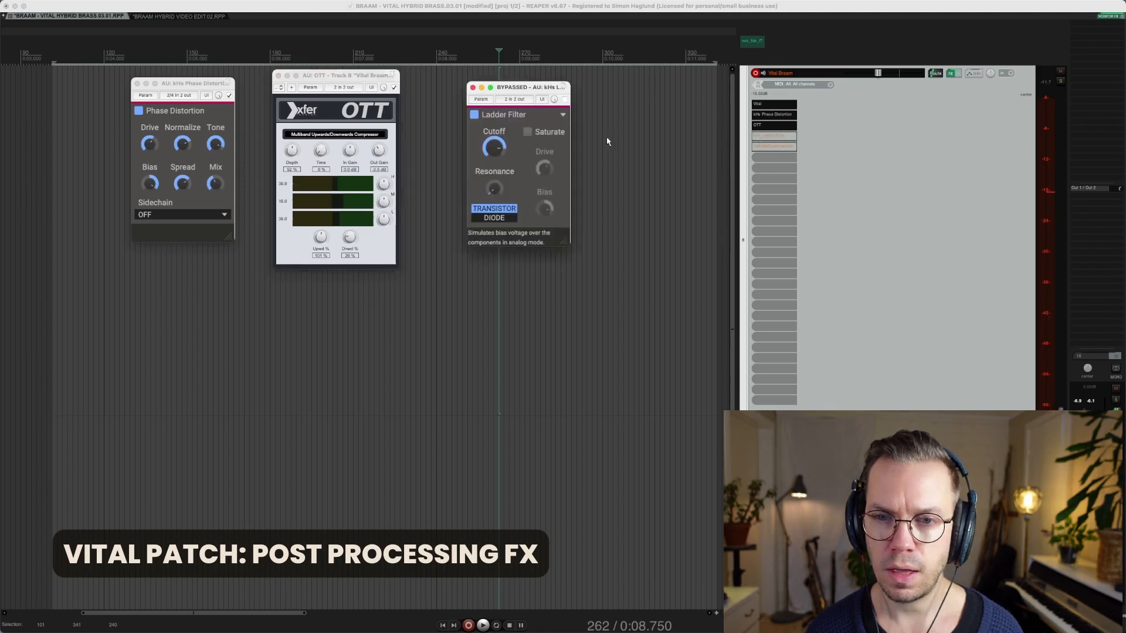
pyautogui.click(565, 101)
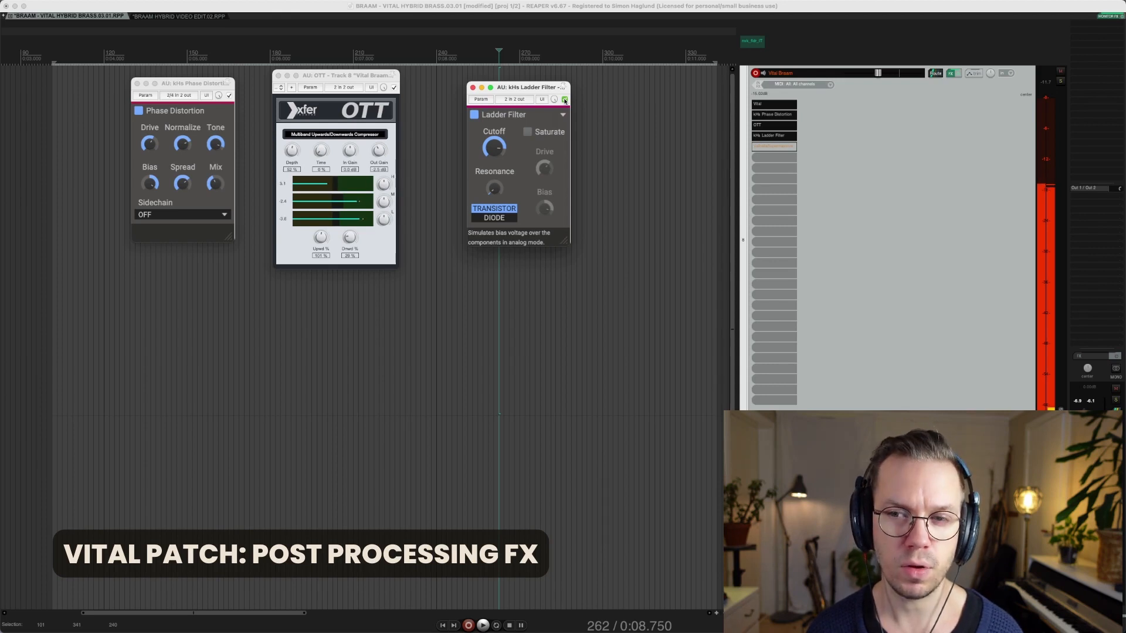
pyautogui.click(782, 150)
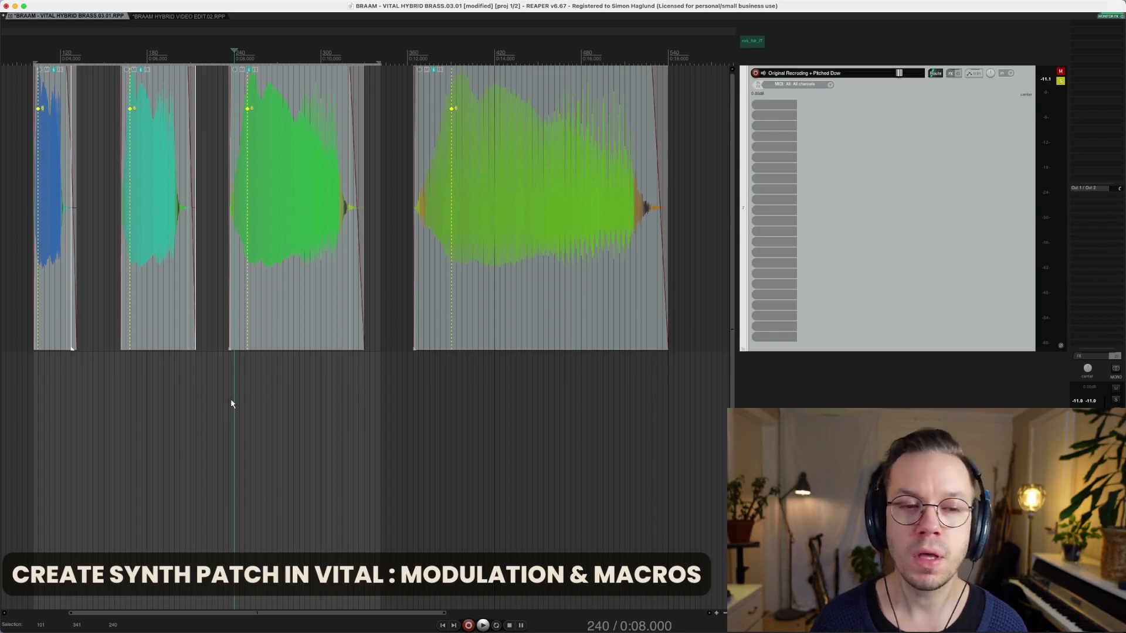
# Play the first pitched sample, then unmute the pitched samples track
pyautogui.click(45, 316)
pyautogui.press('space')
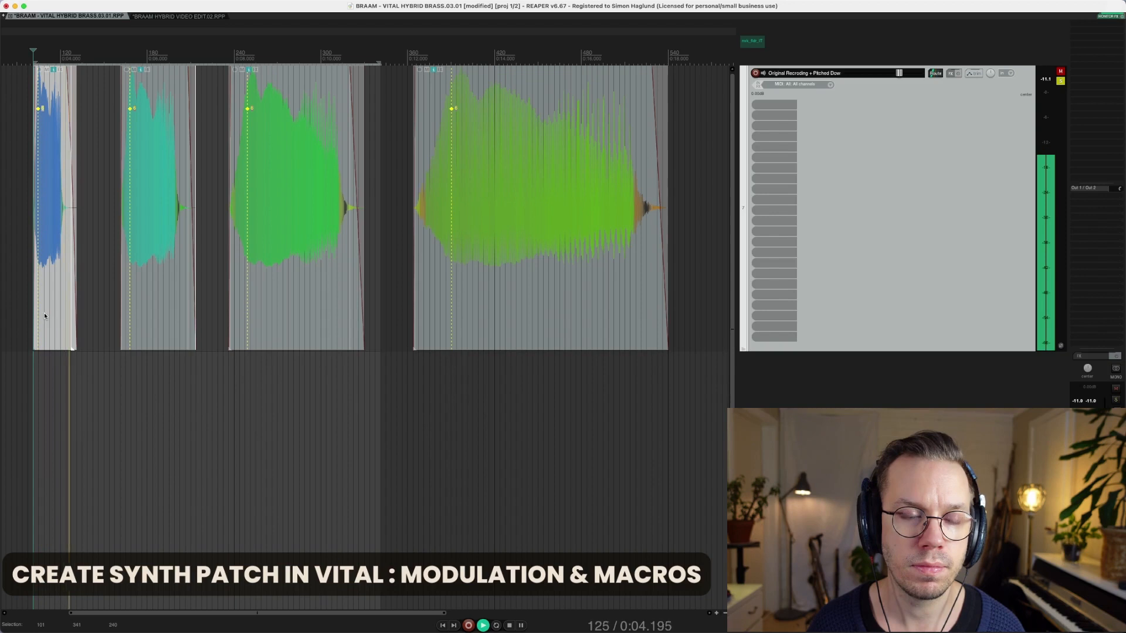
pyautogui.press('space')
pyautogui.click(1059, 71)
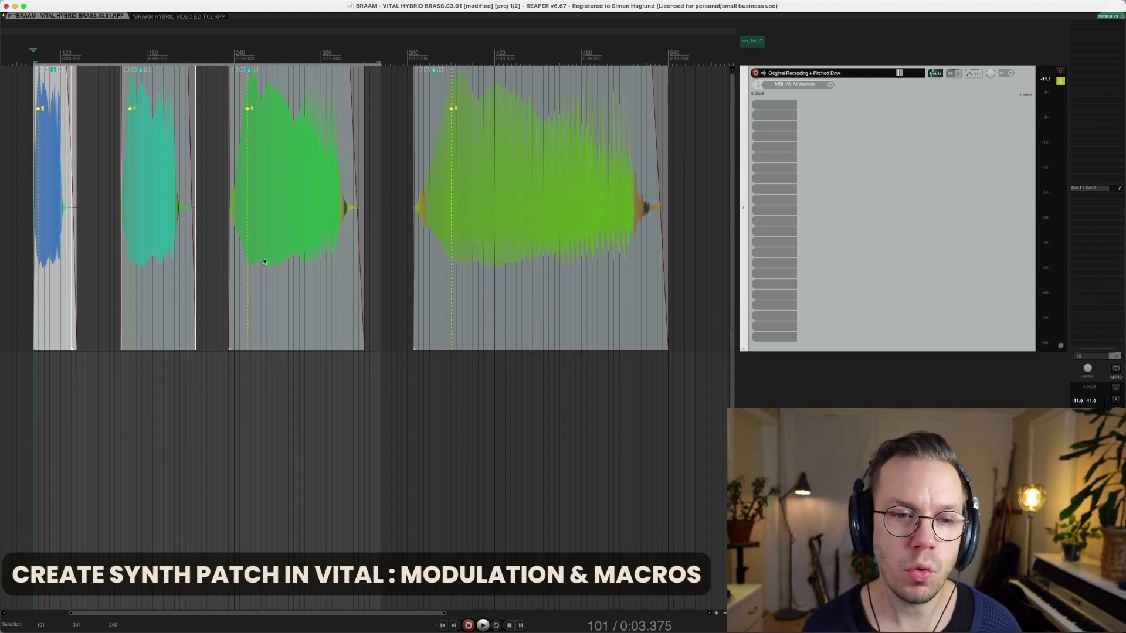
# Play back the second, teal pitched sample
pyautogui.click(167, 293)
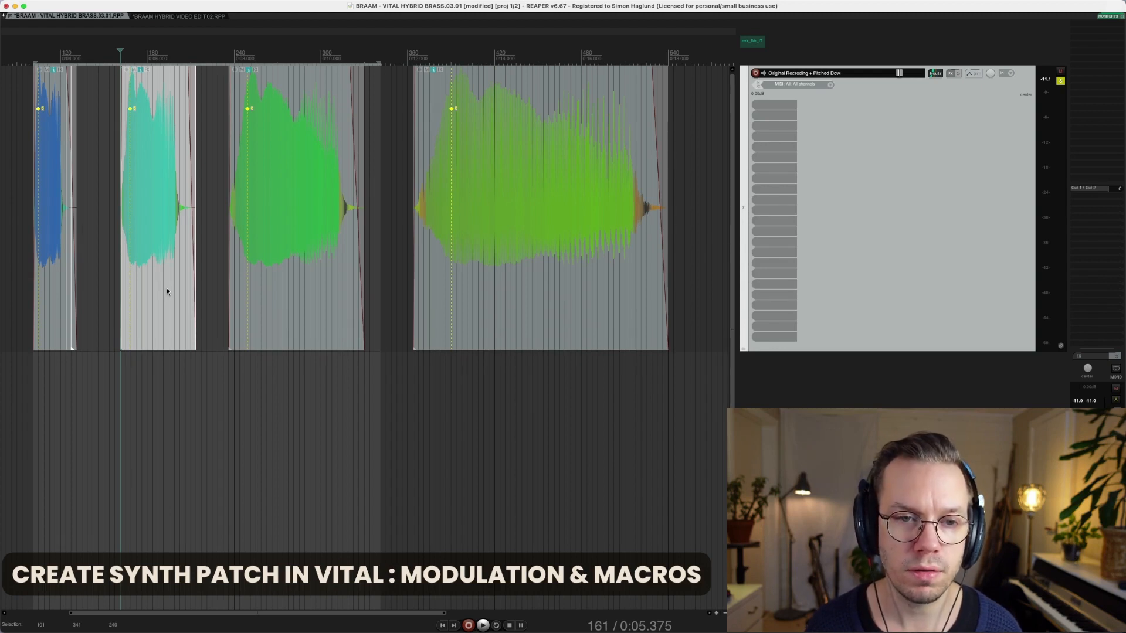
pyautogui.press('space')
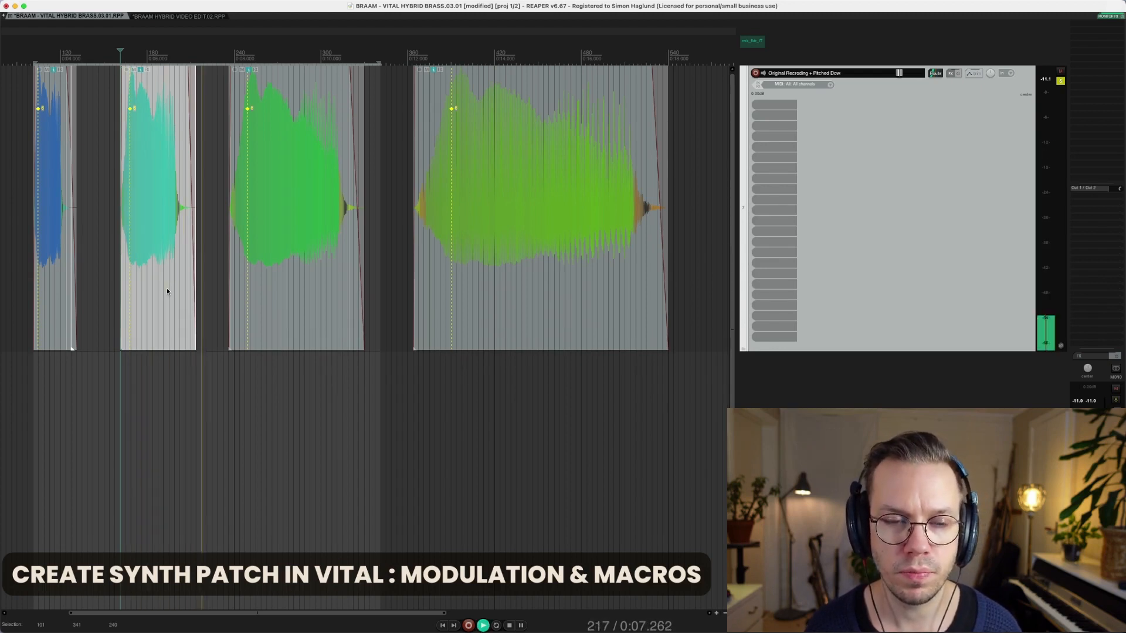
pyautogui.press('space')
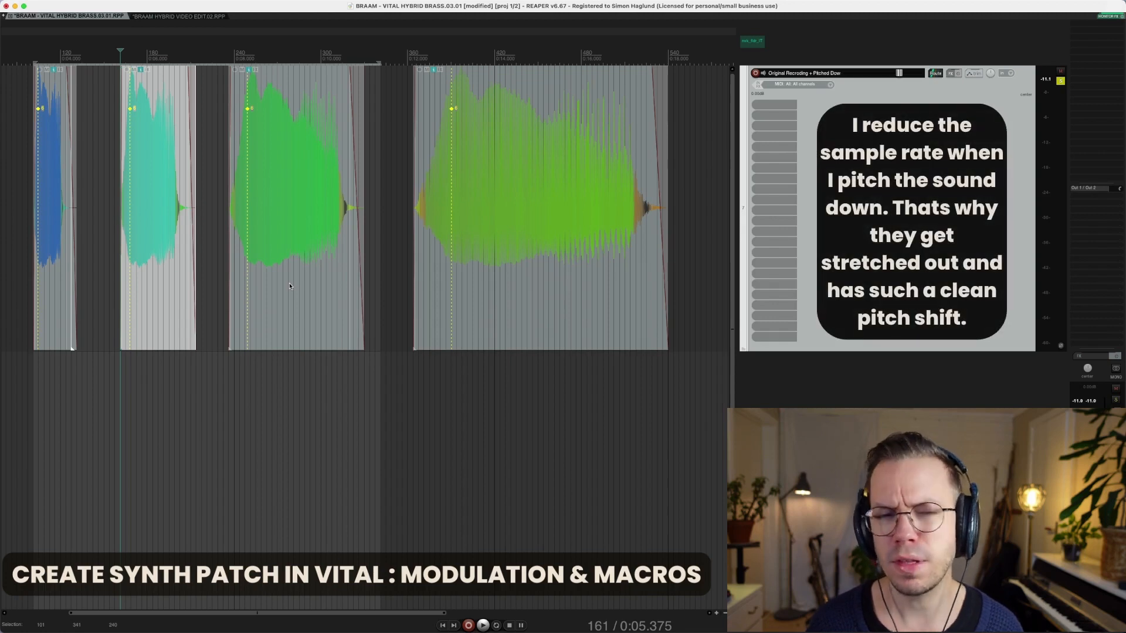
# Play the third and then the fourth pitched samples in turn
pyautogui.click(290, 286)
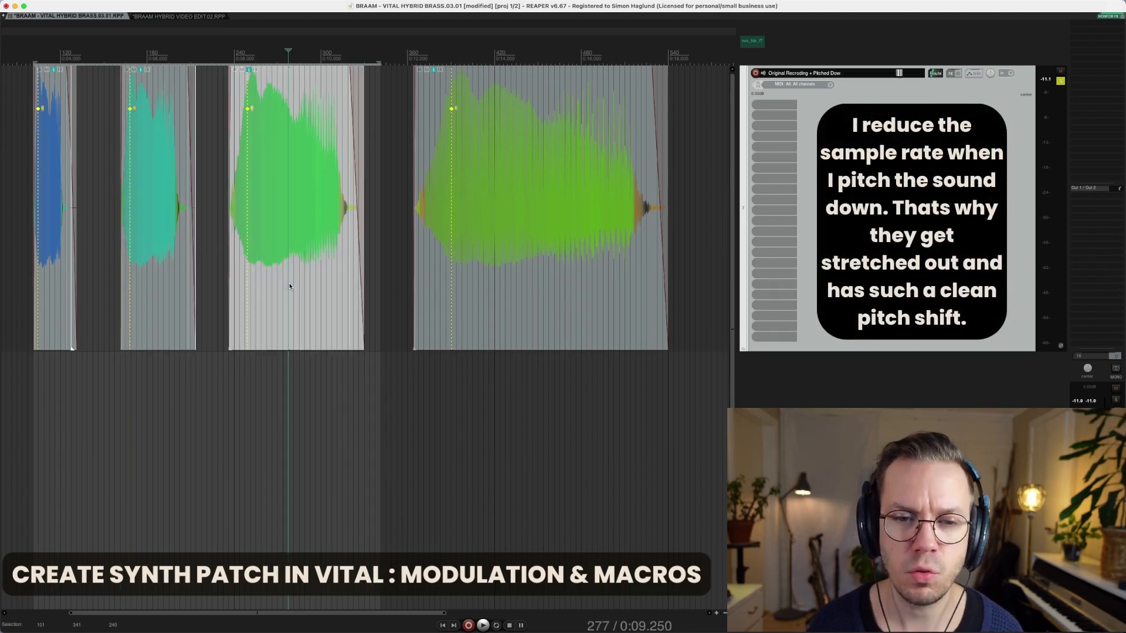
pyautogui.press('space')
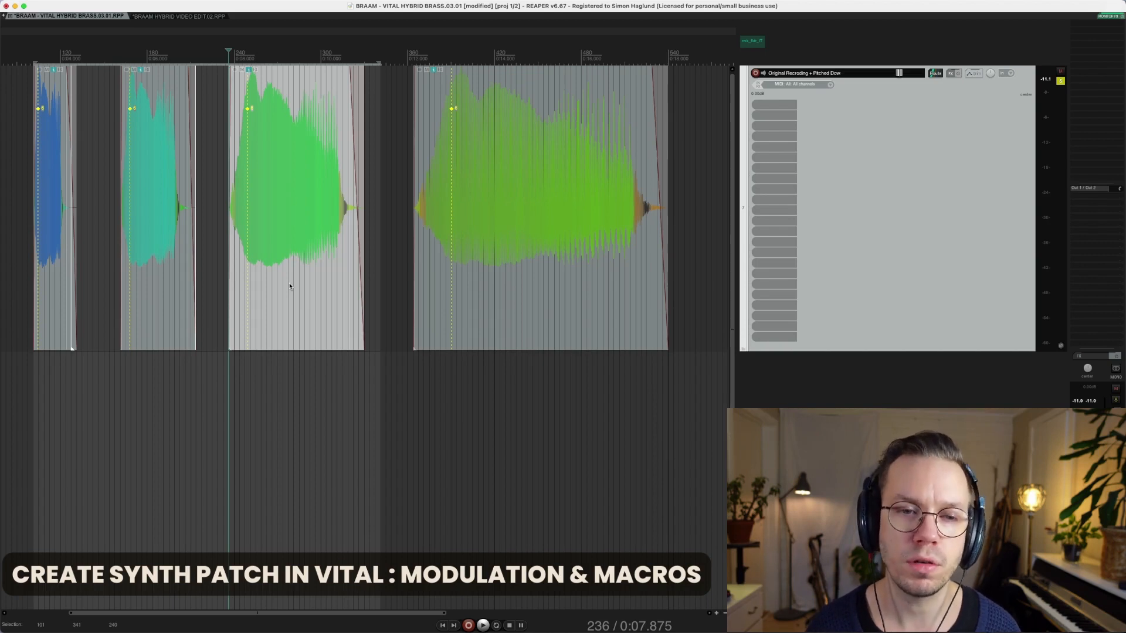
pyautogui.click(494, 314)
pyautogui.press('space')
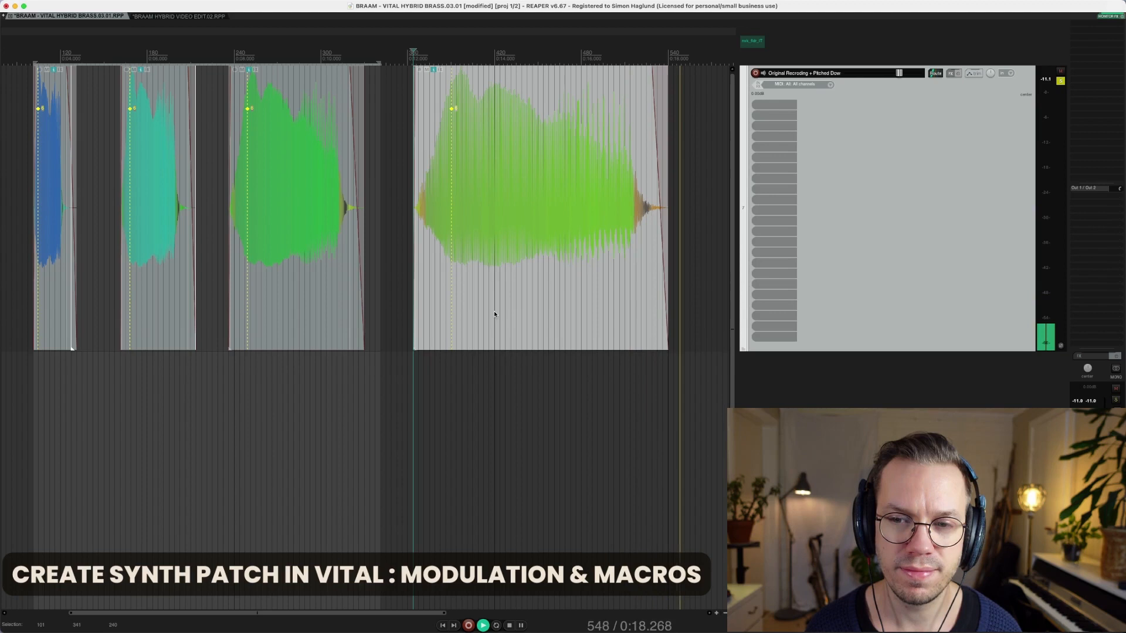
pyautogui.press('space')
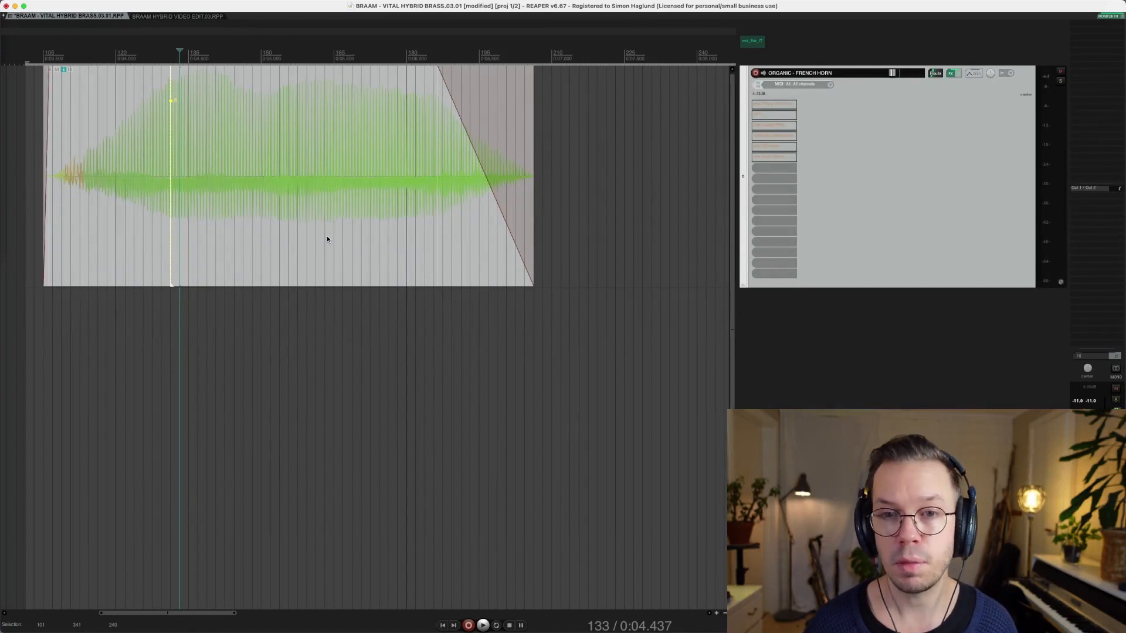
# Open the horn's kHs Phase Distortion and OTT windows, auditioning from the item start
pyautogui.click(791, 106)
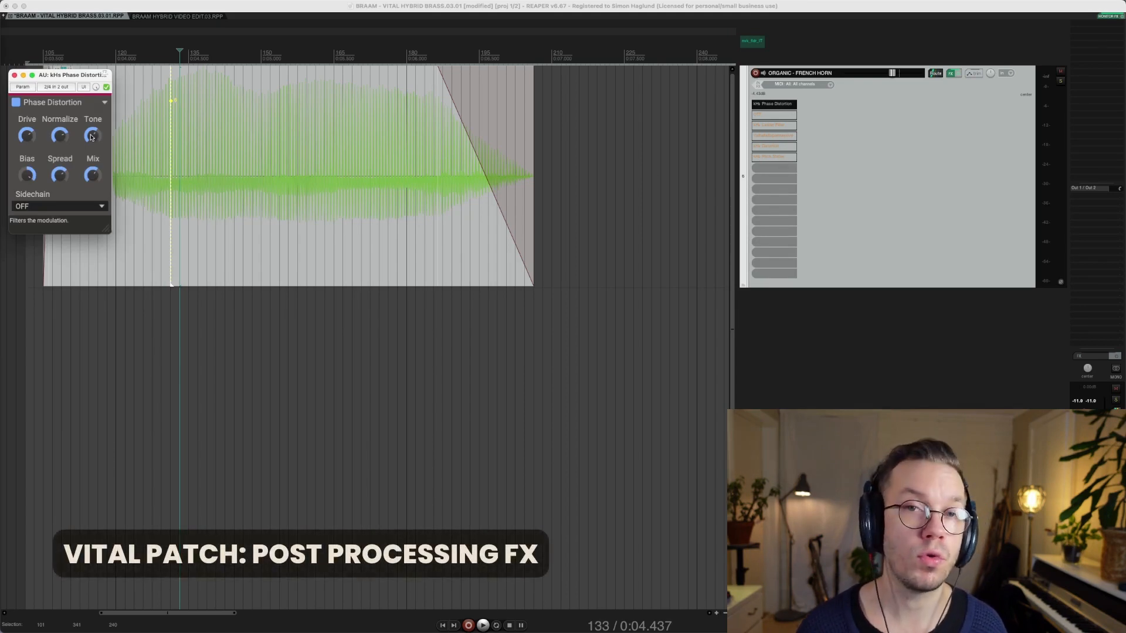
pyautogui.click(230, 246)
pyautogui.press('space')
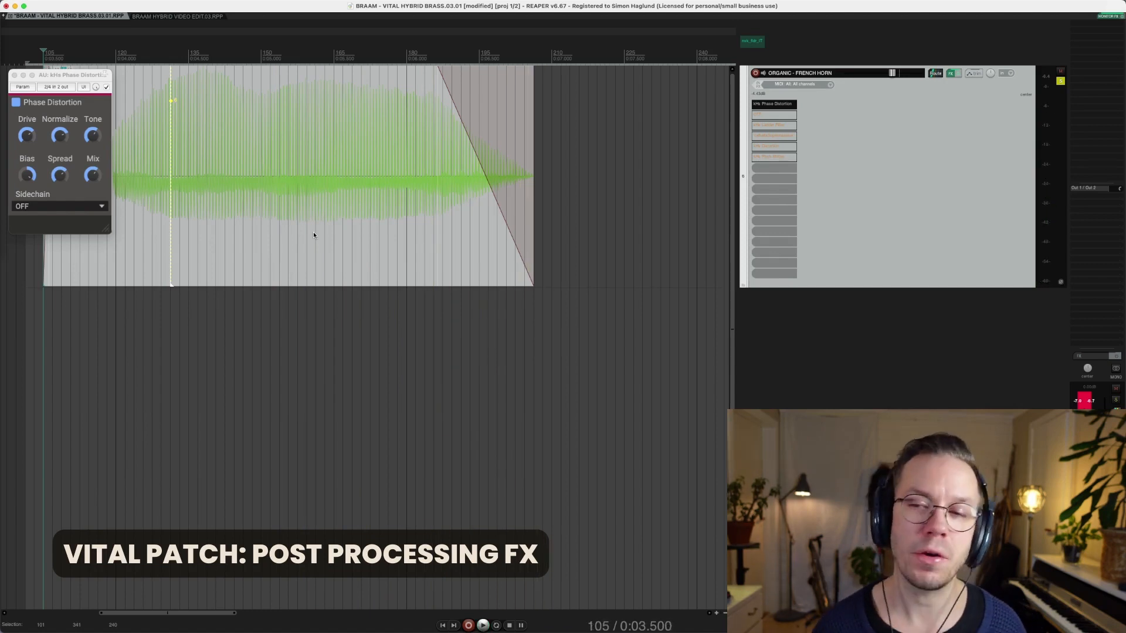
pyautogui.click(766, 116)
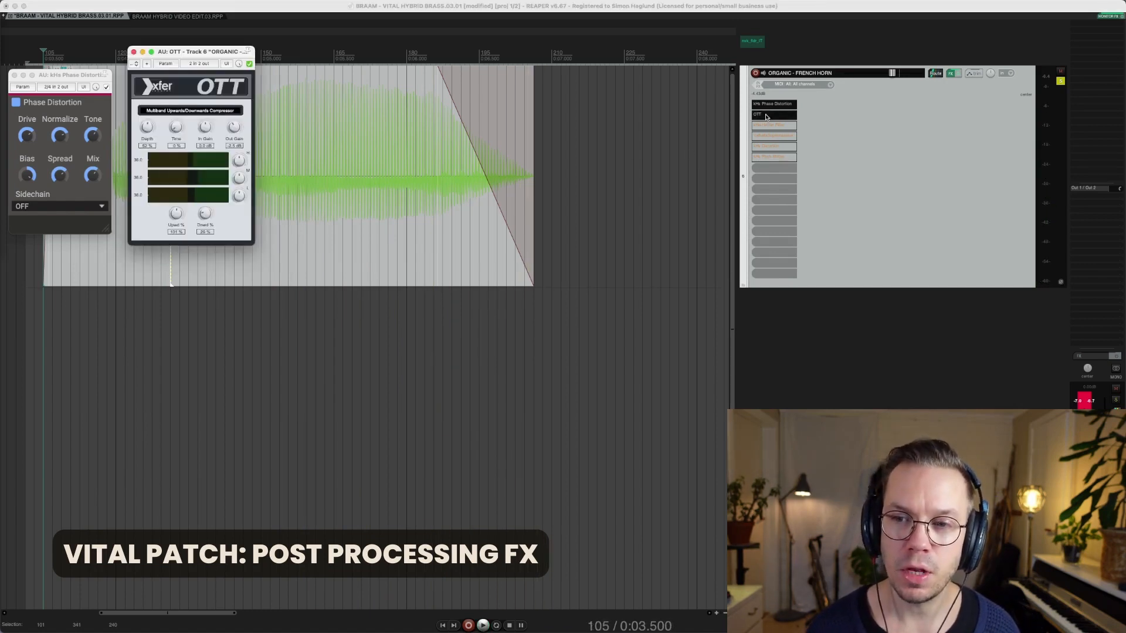
# Audition the horn through OTT, then enable the kHs Ladder Filter and play it
pyautogui.press('space')
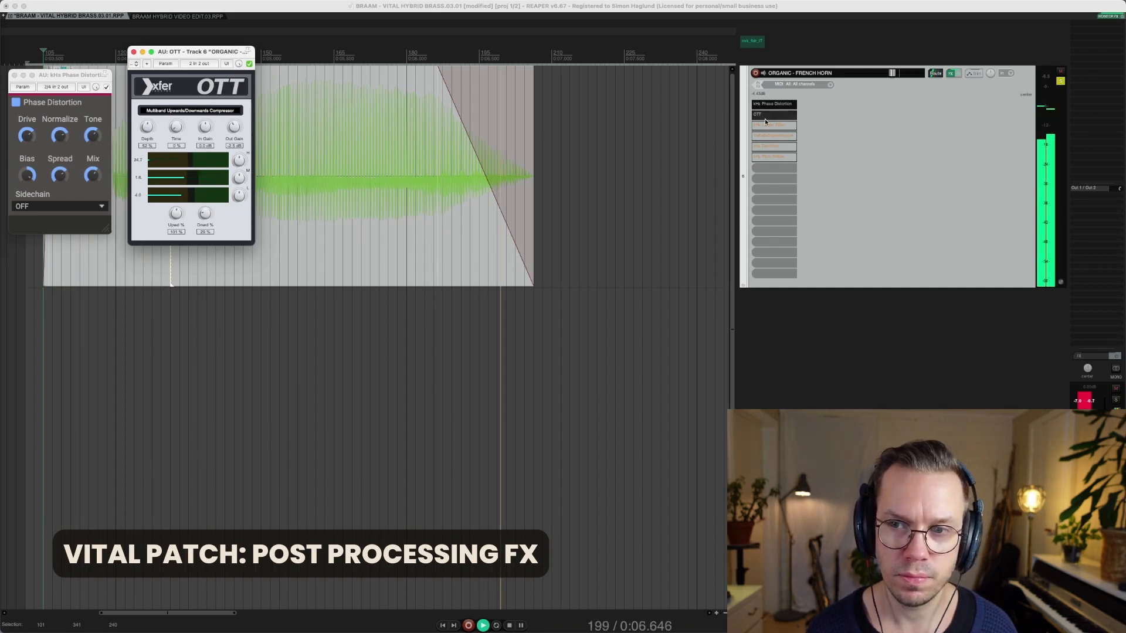
pyautogui.click(769, 126)
pyautogui.press('space')
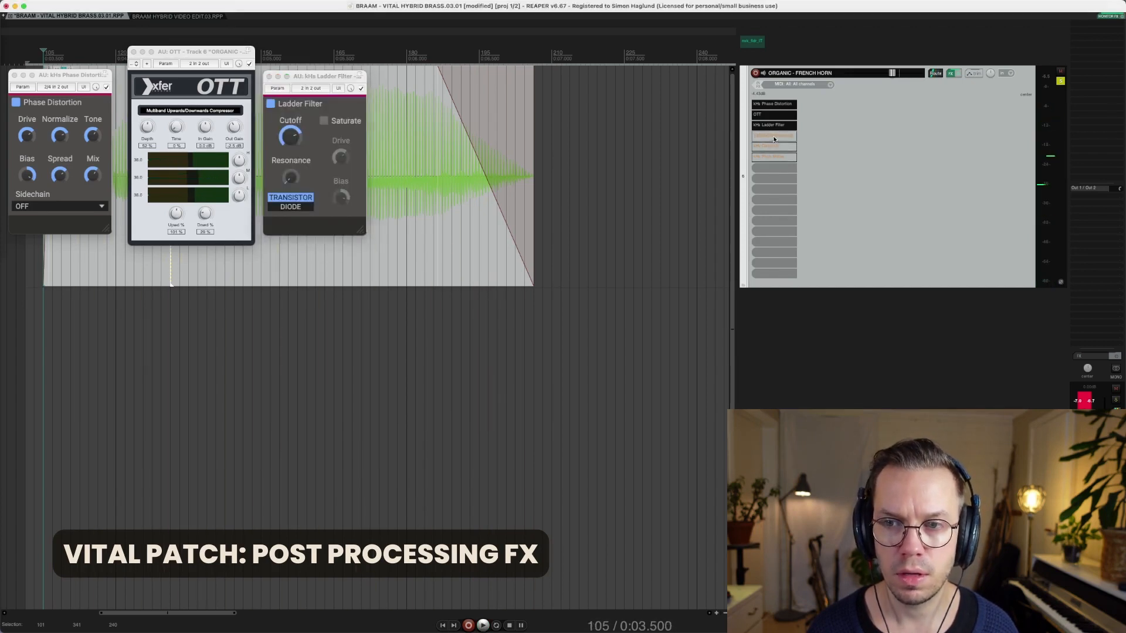
# Open and switch on the Valhalla Supermassive reverb, playing the horn with it
pyautogui.click(773, 136)
pyautogui.keyDown('super'); pyautogui.click(772, 135); pyautogui.keyUp('super')
pyautogui.press('space')
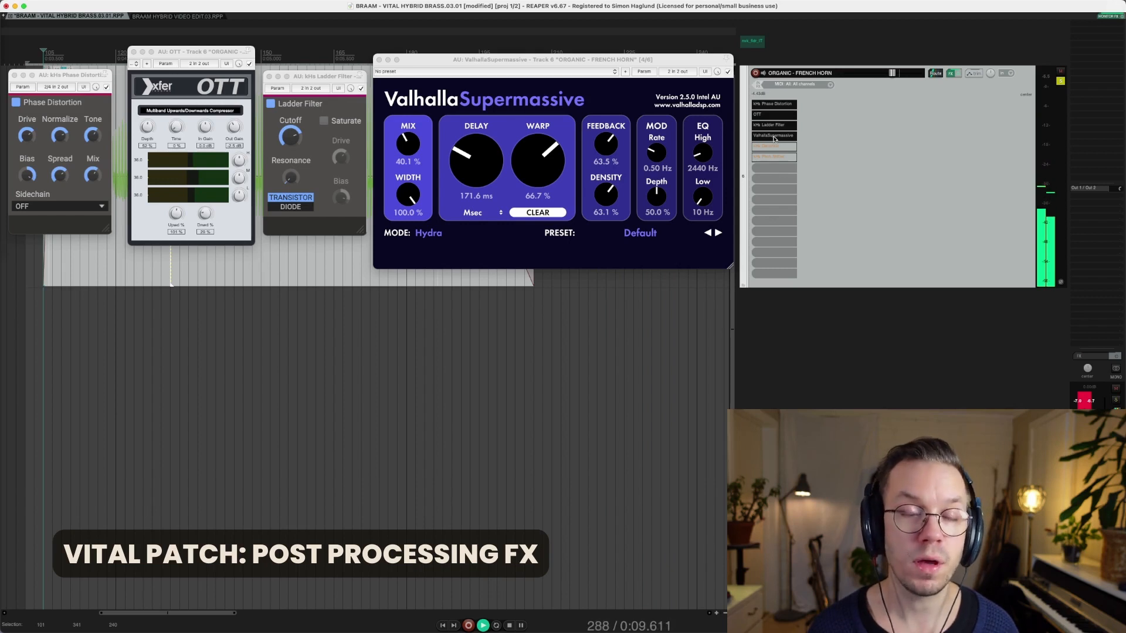
# Enable kHs Distortion in Overdrive after the Supermassive reverb and audition the horn
pyautogui.press('space')
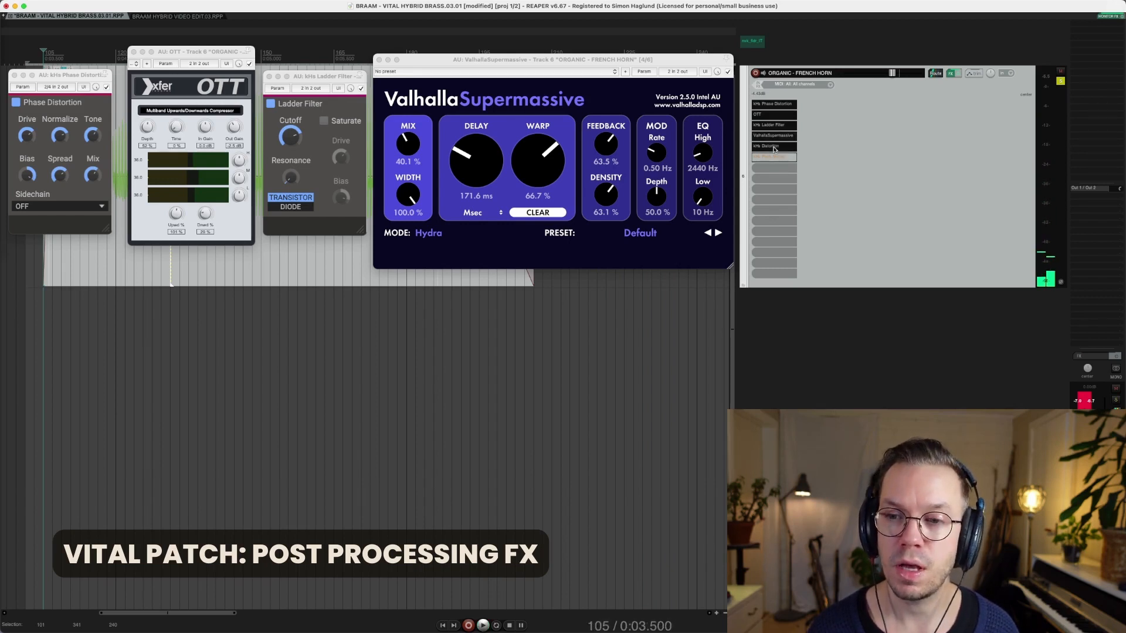
pyautogui.click(774, 147)
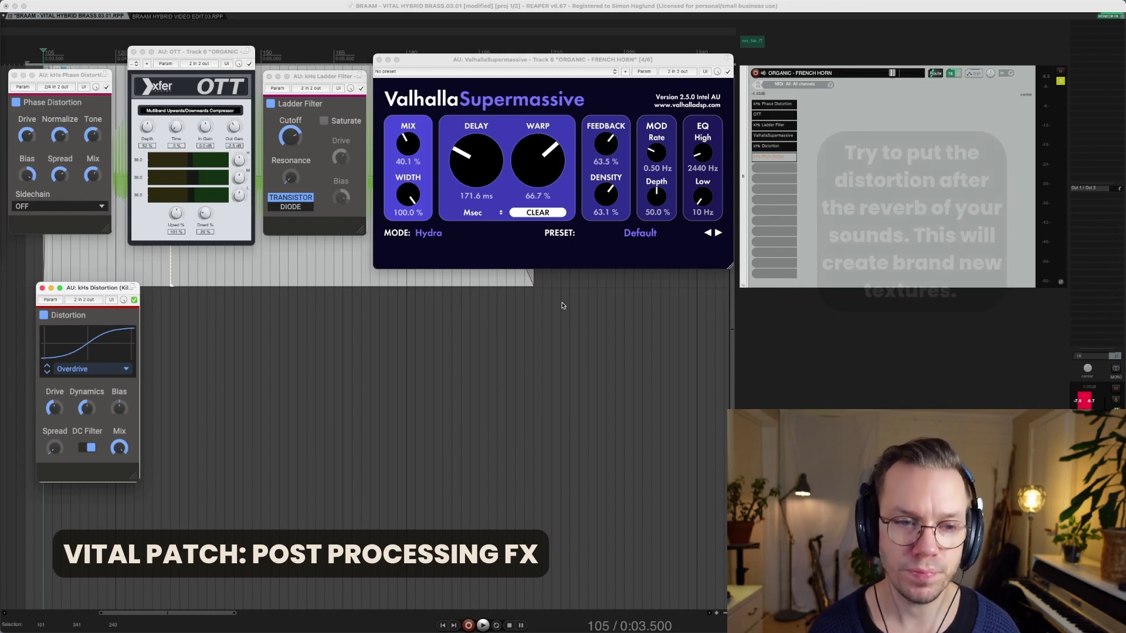
pyautogui.press('space')
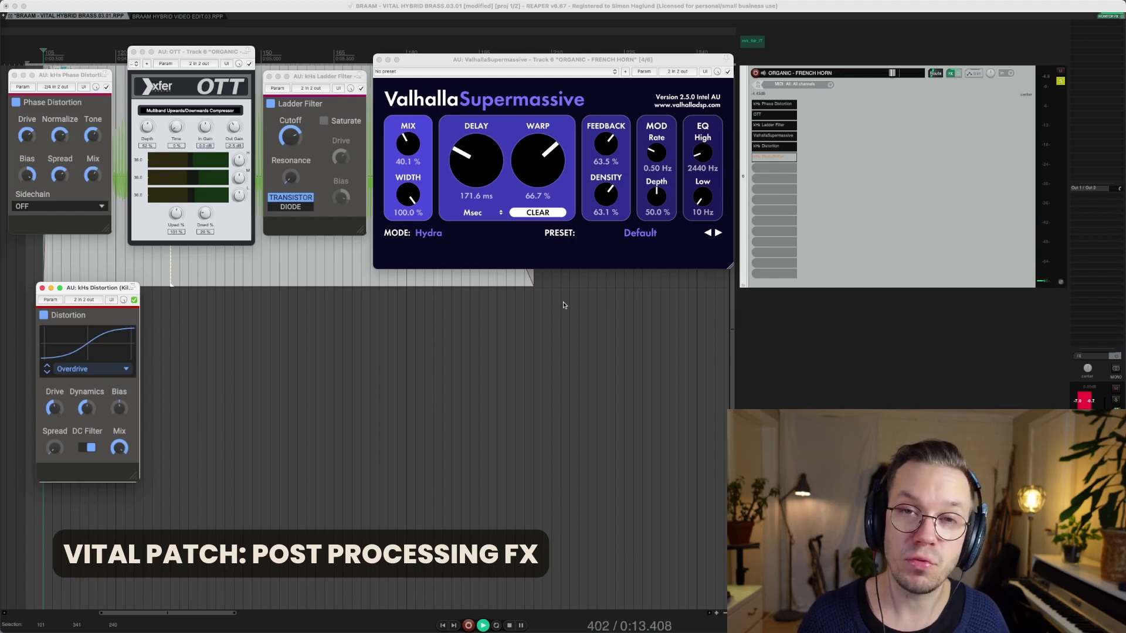
pyautogui.press('space')
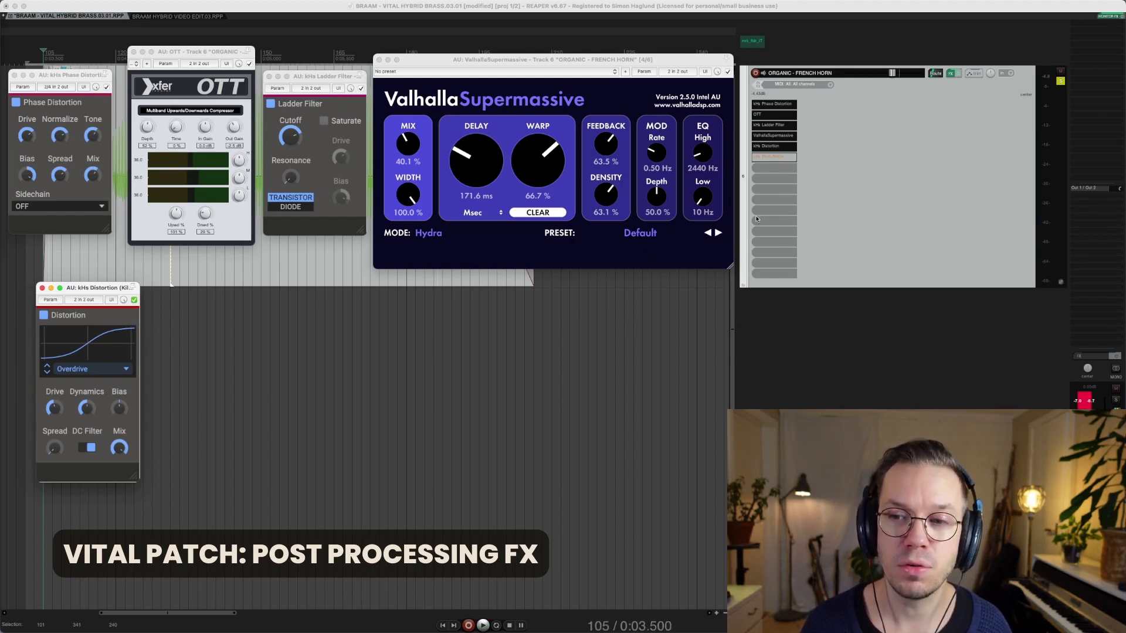
# Enable the kHs Pitch Shifter at +12.00 with its mix at 29 %, then audition it
pyautogui.click(777, 156)
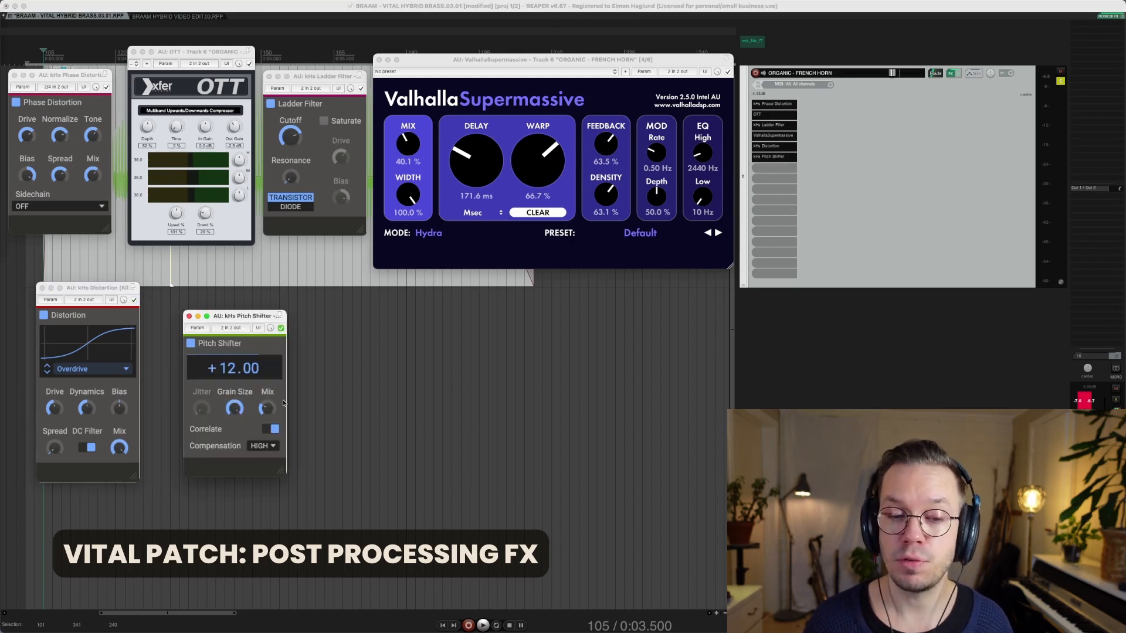
pyautogui.click(269, 407)
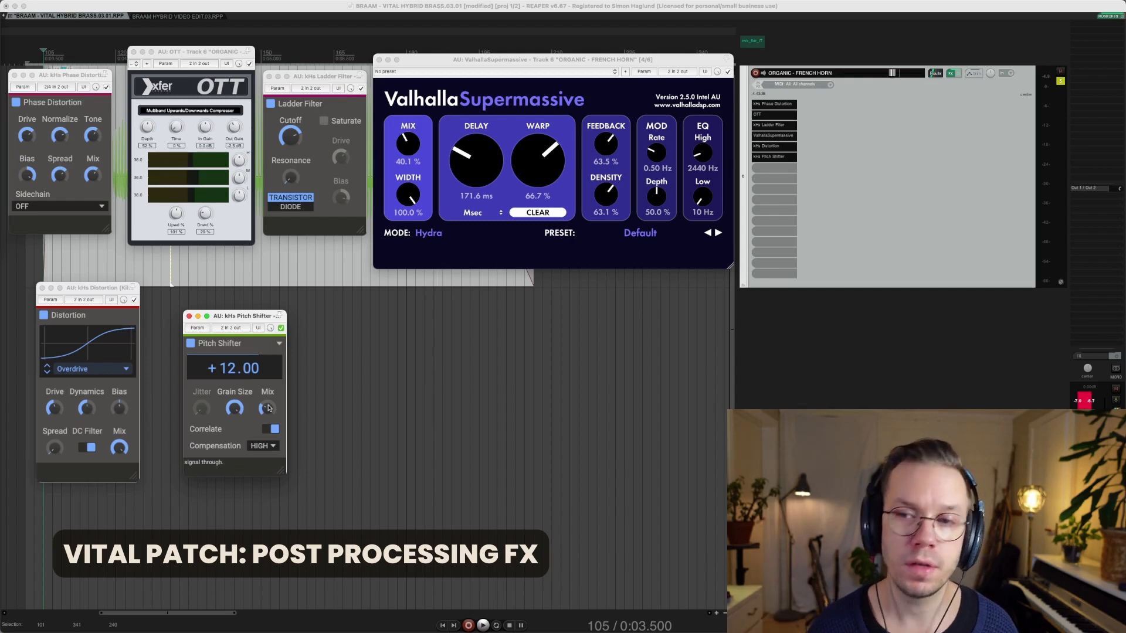
pyautogui.press('space')
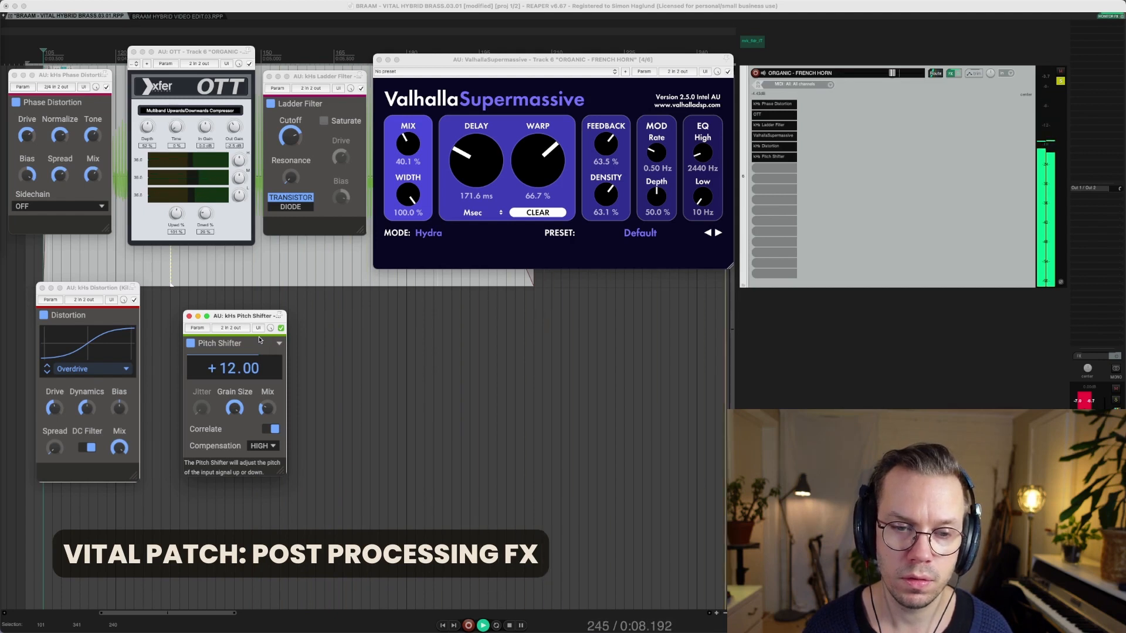
pyautogui.press('space')
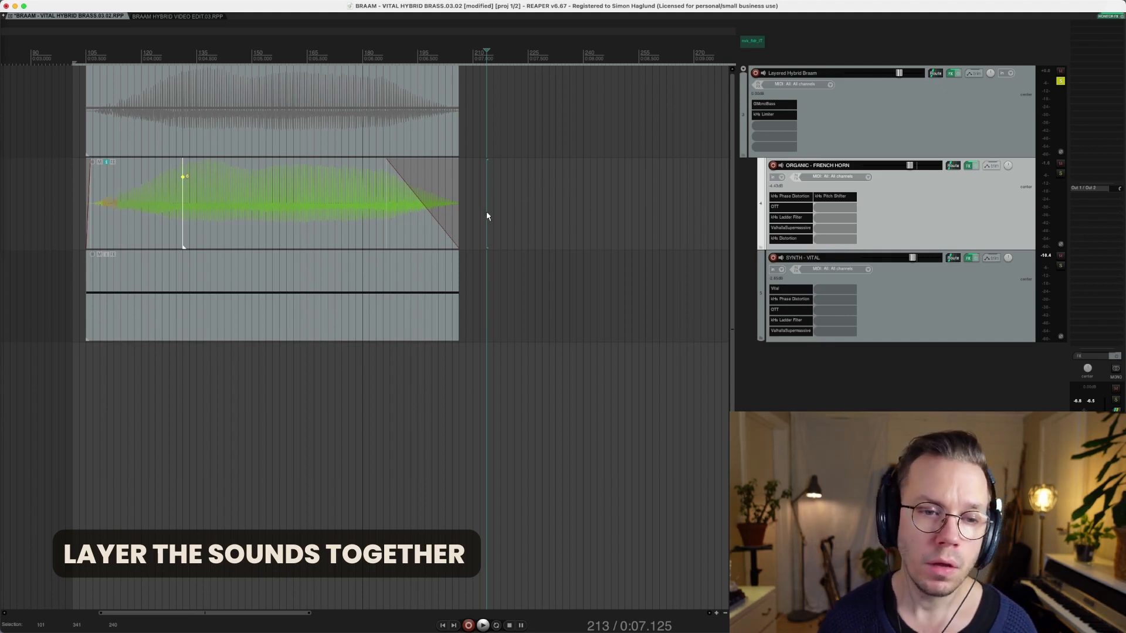
# Solo the Vital synth, bypass the Layered Hybrid Braam effects, and play the layers from the start
pyautogui.click(79, 270)
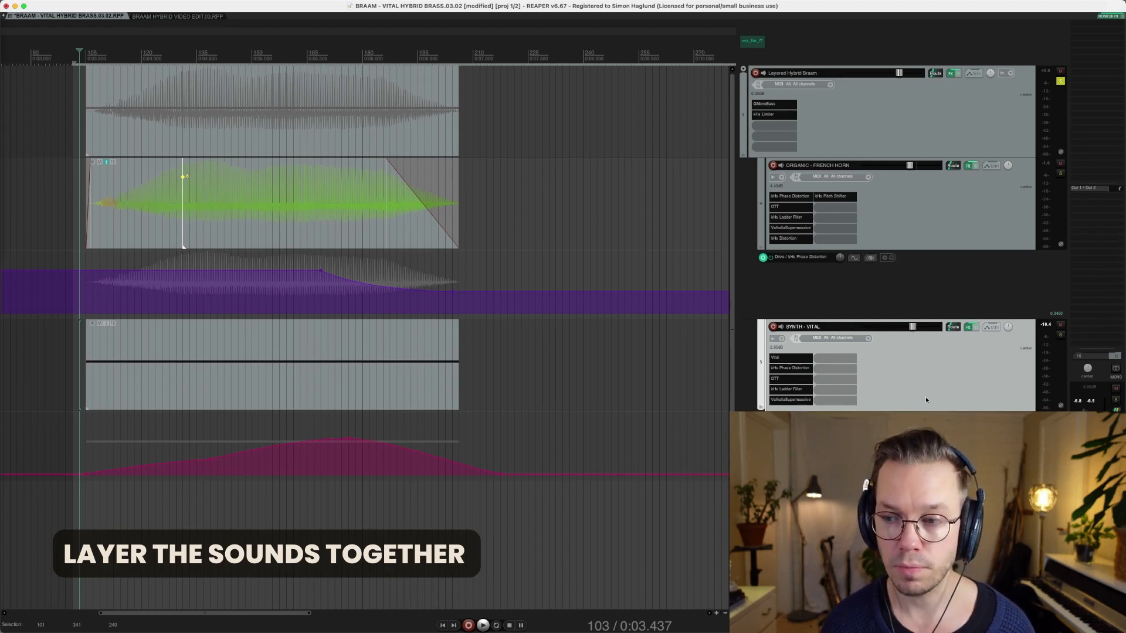
pyautogui.press('F6')
pyautogui.click(958, 74)
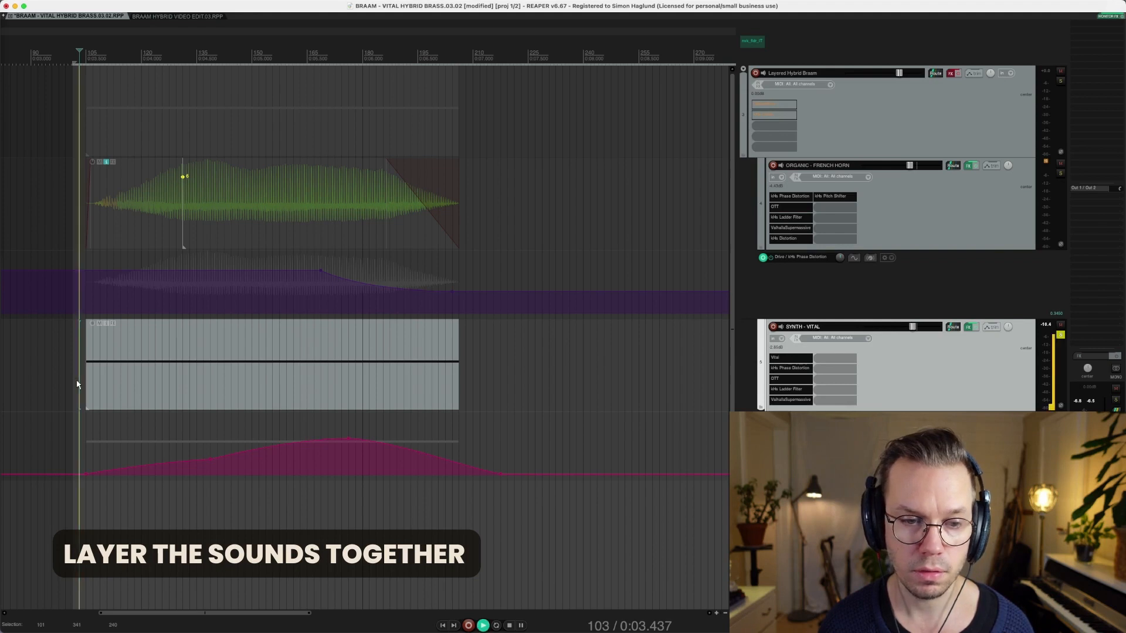
pyautogui.press('space')
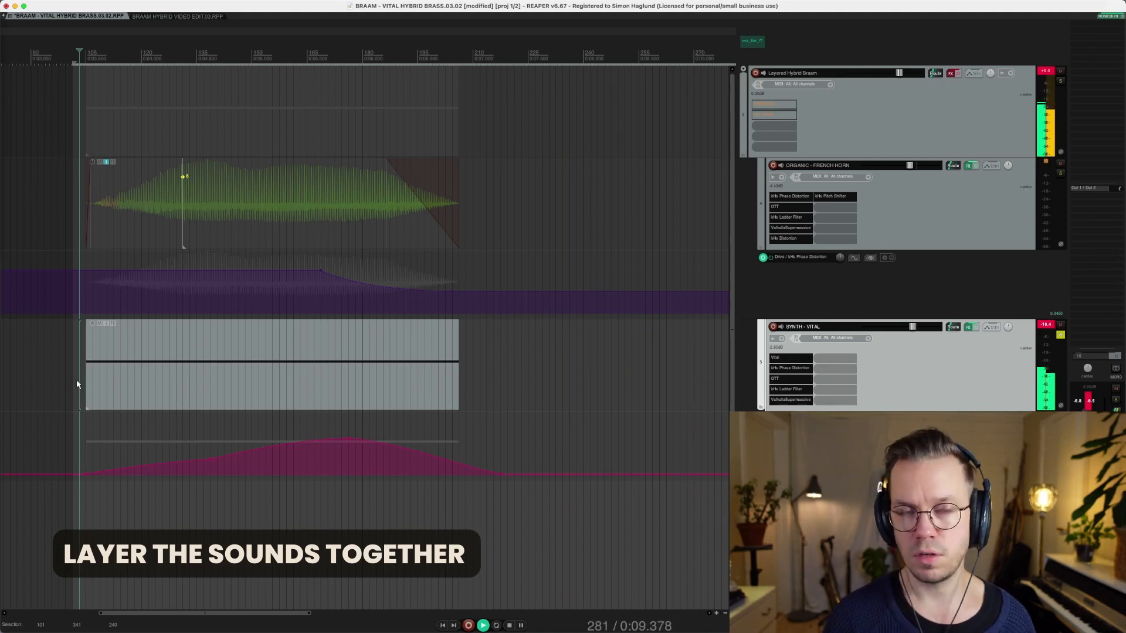
pyautogui.press('space')
# Solo and play the French horn layer alone, then play the full layered braam
pyautogui.click(77, 235)
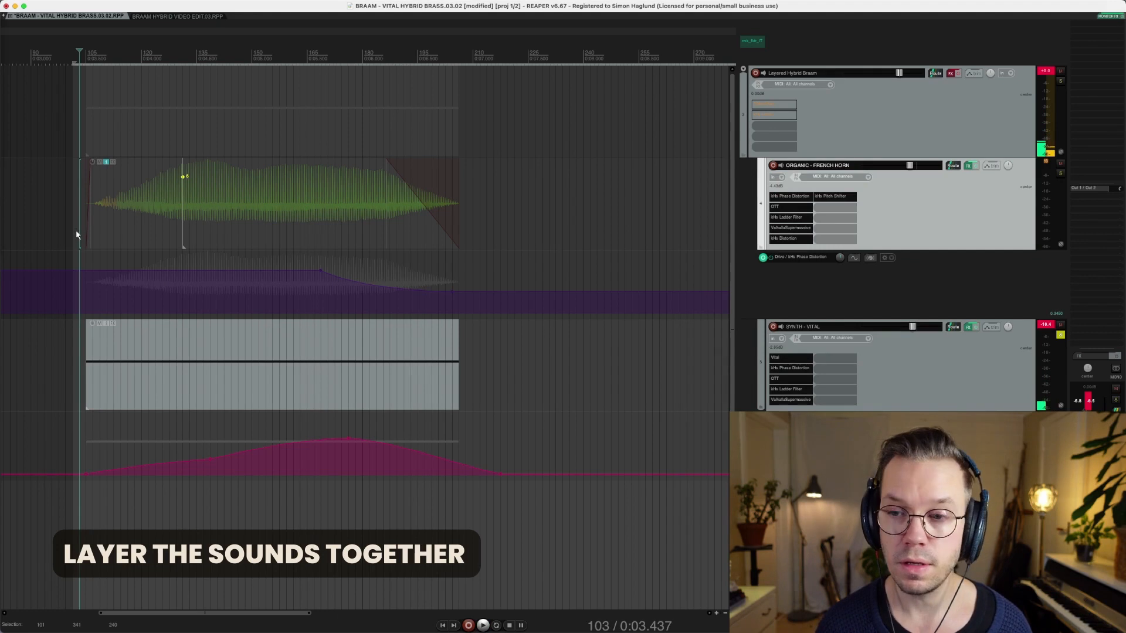
pyautogui.press('s')
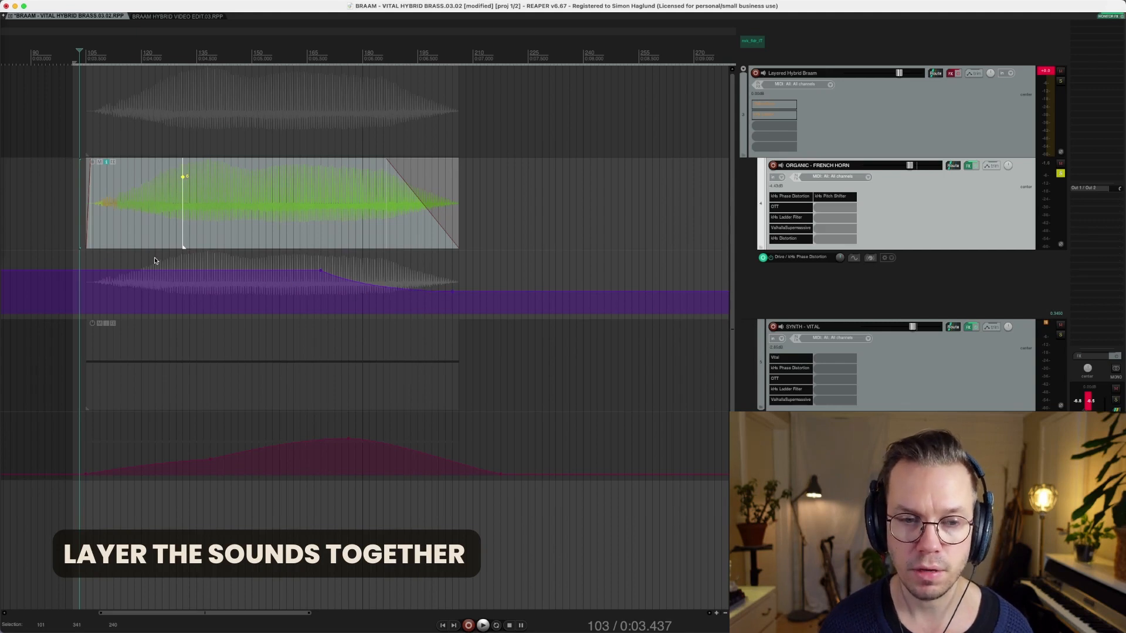
pyautogui.press('space')
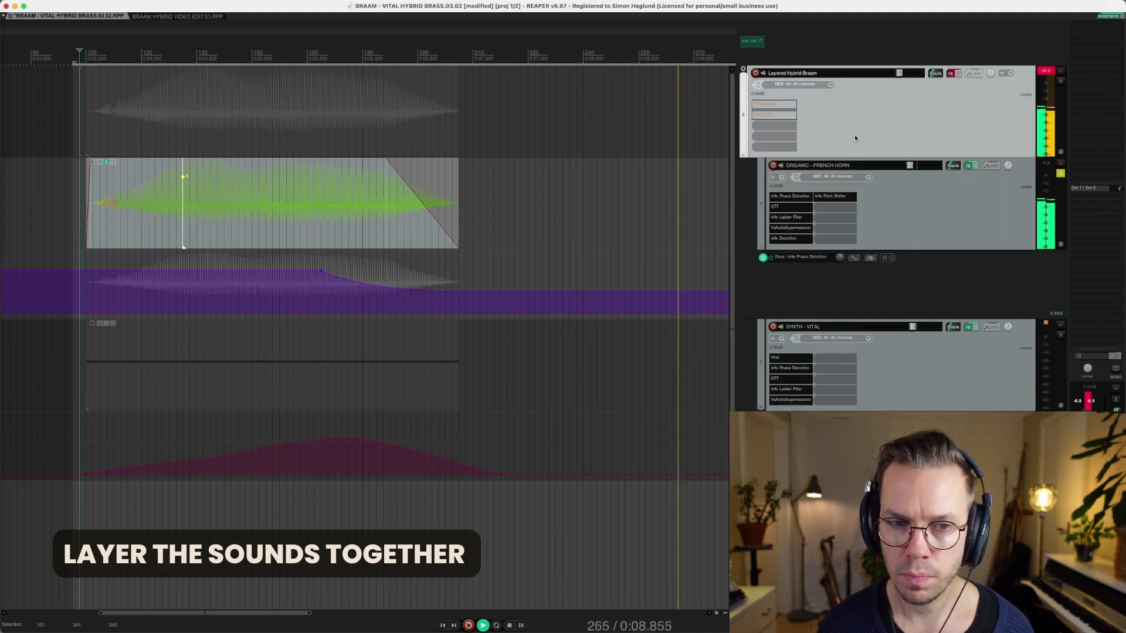
pyautogui.press('space')
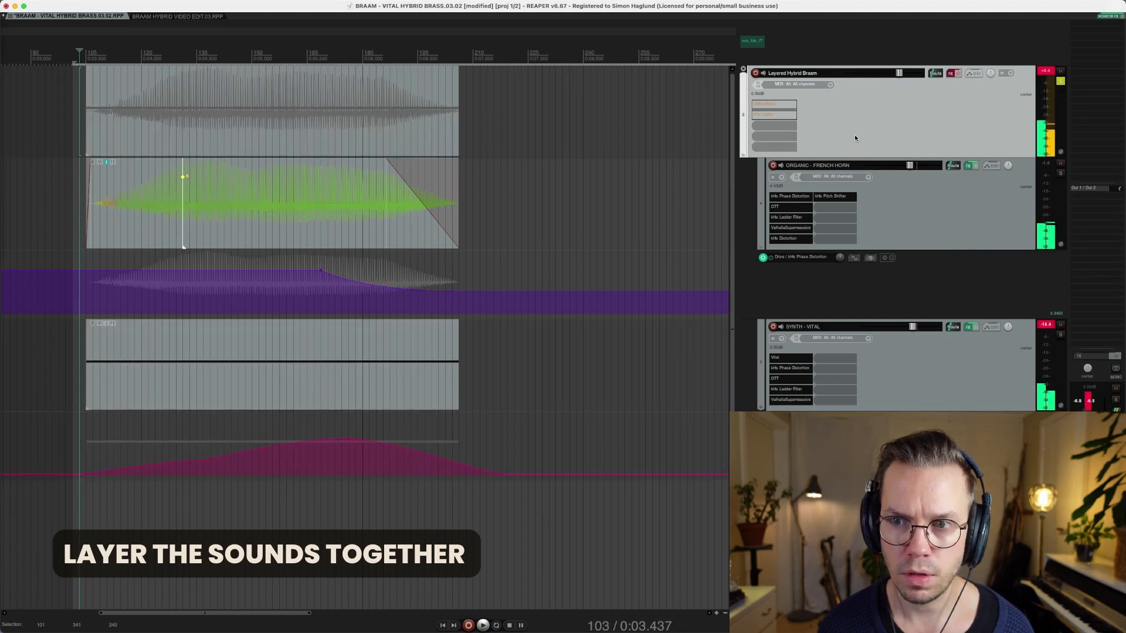
pyautogui.press('space')
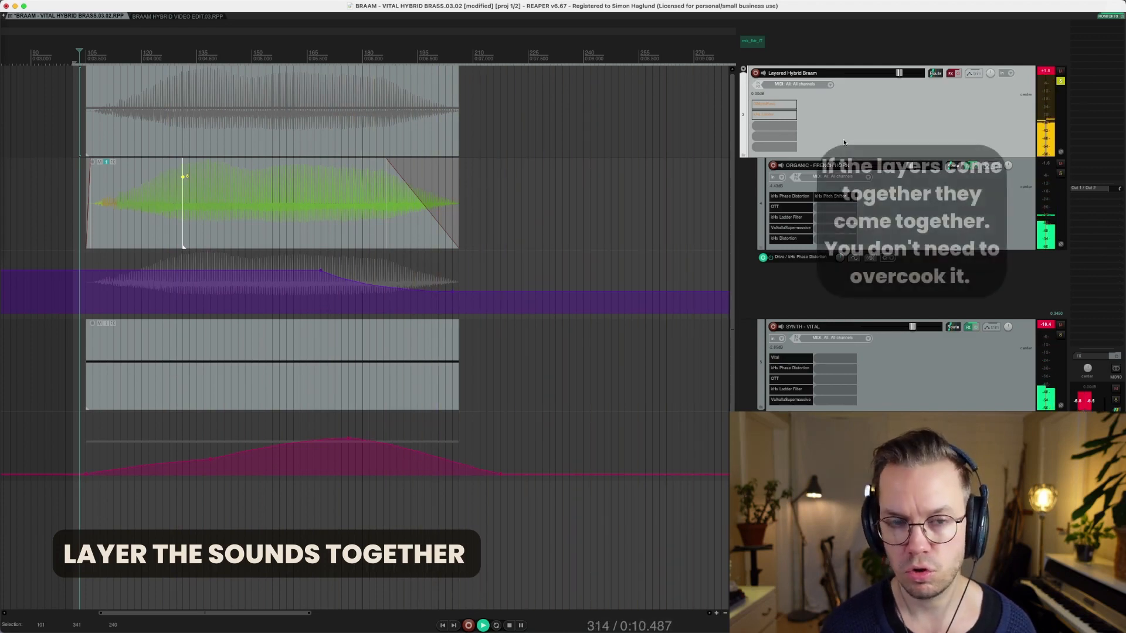
pyautogui.press('space')
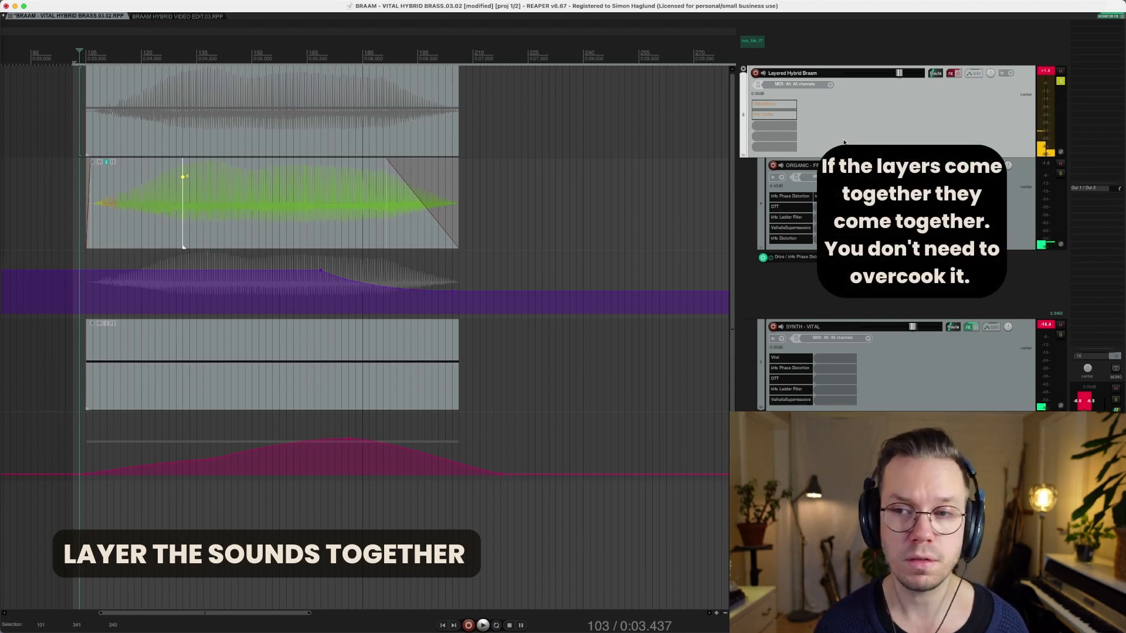
# Collapse and heighten the braam folder, enable GMonoBass and kHs Limiter on the bus, and preview
pyautogui.press('f')
pyautogui.moveTo(874, 157); pyautogui.dragTo(868, 352)
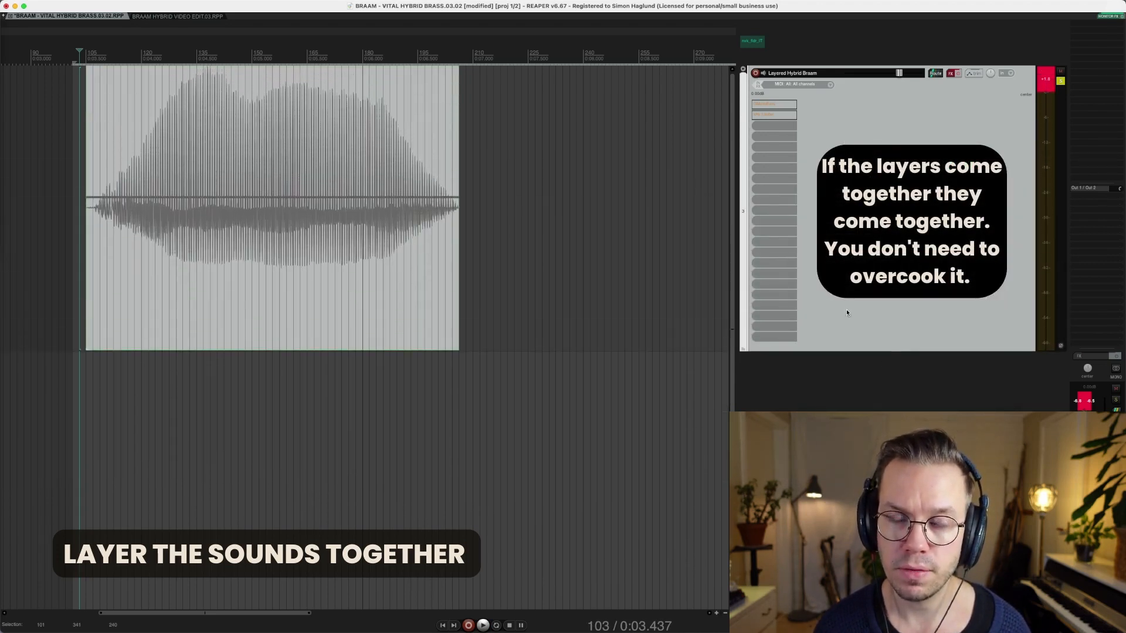
pyautogui.click(772, 103)
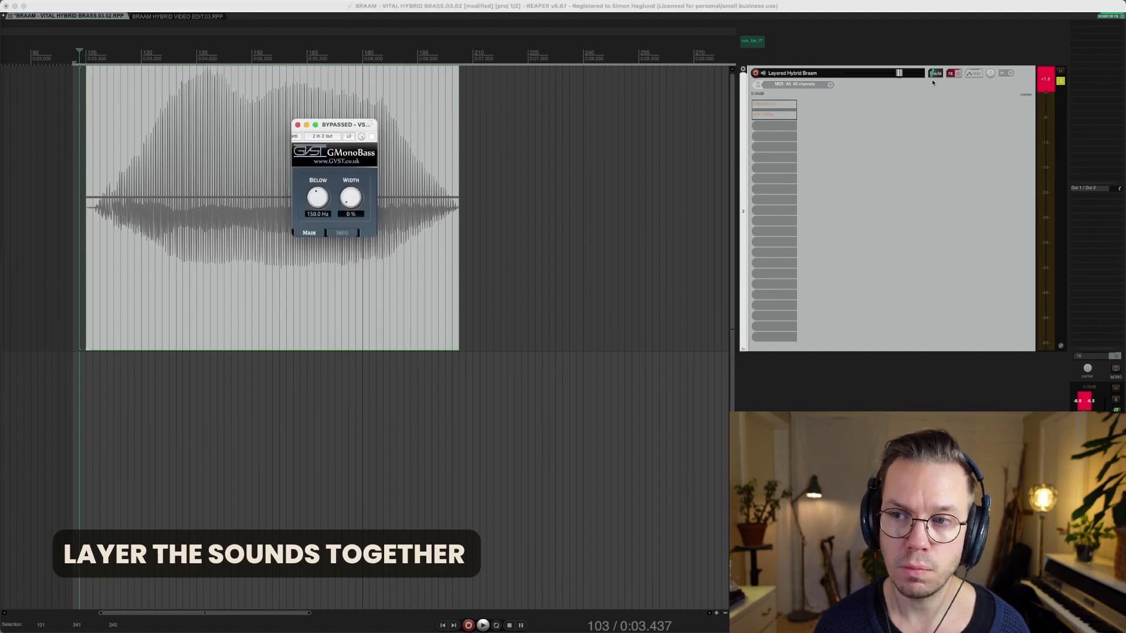
pyautogui.click(957, 73)
pyautogui.click(774, 114)
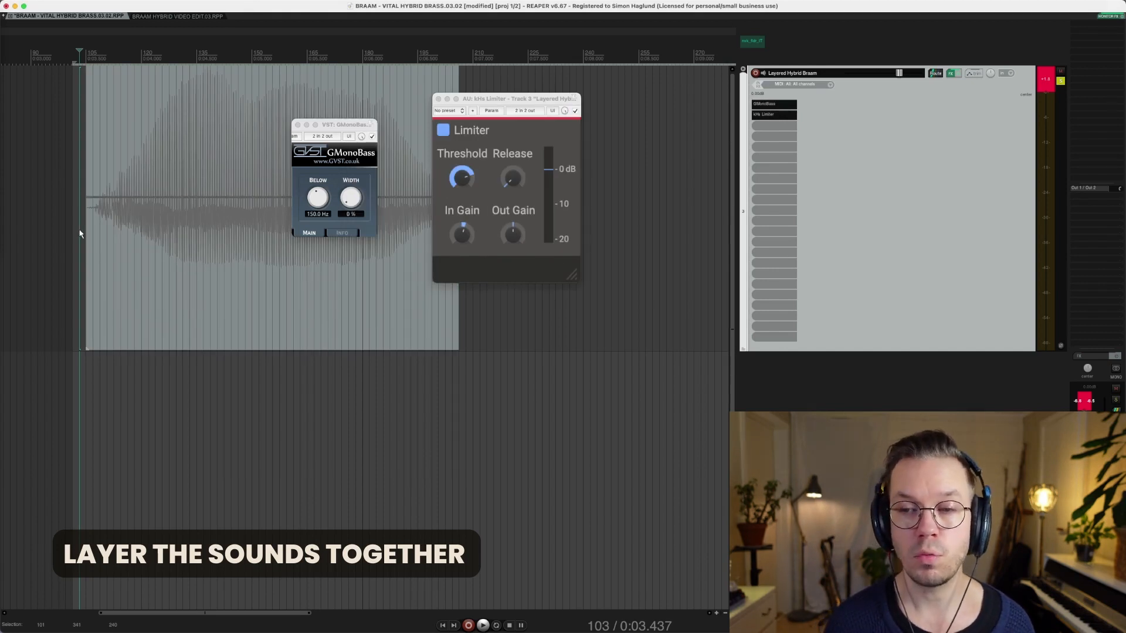
pyautogui.press('space')
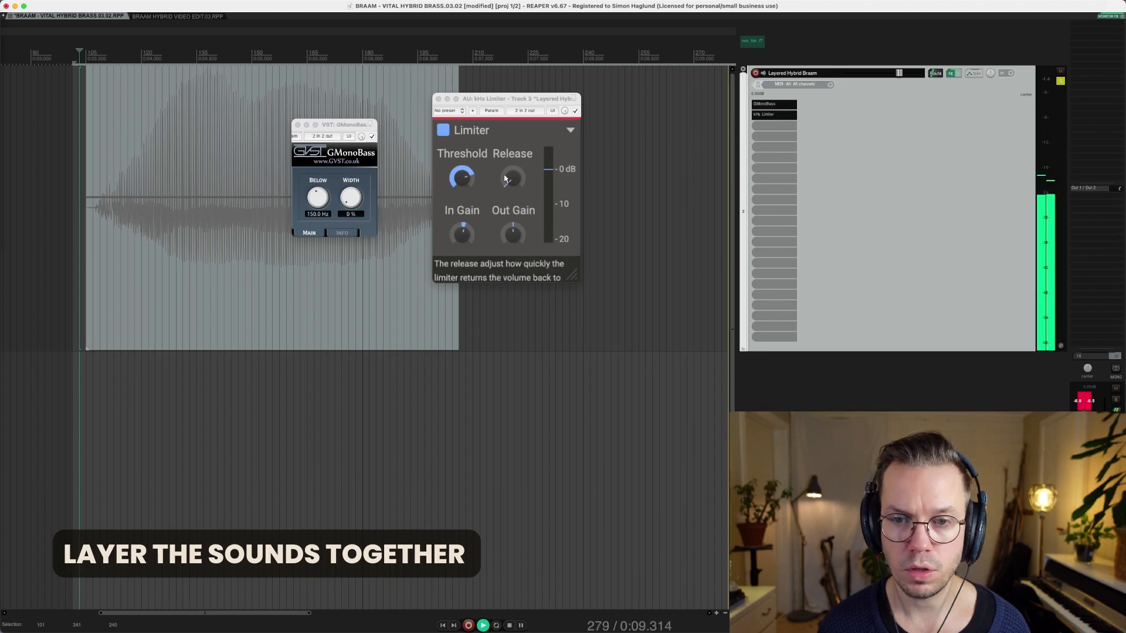
pyautogui.press('space')
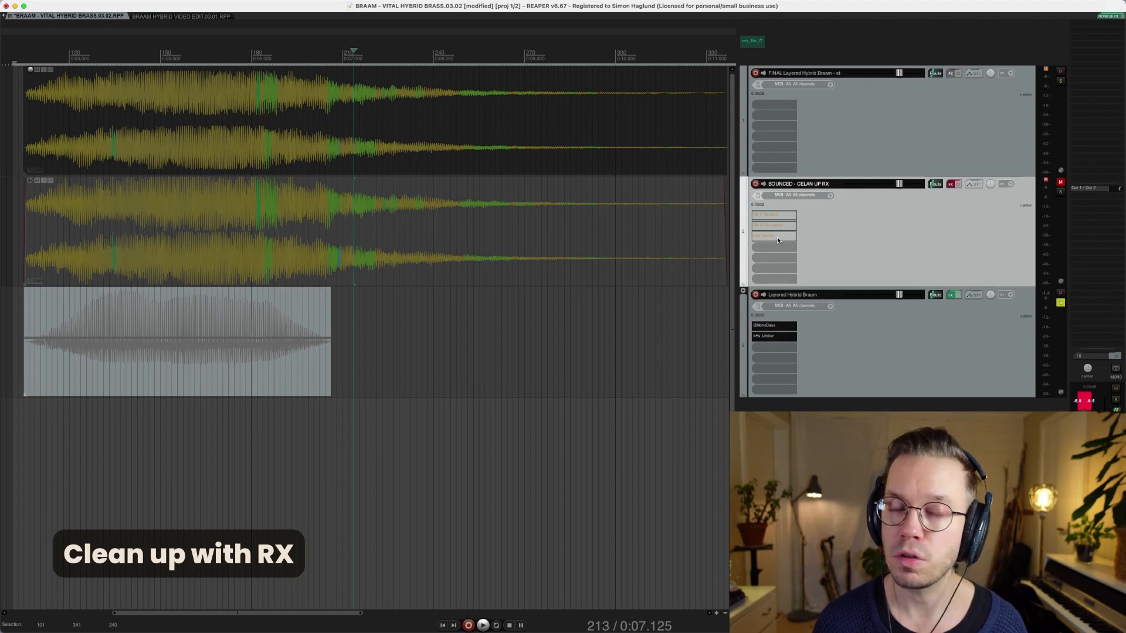
pyautogui.click(774, 216)
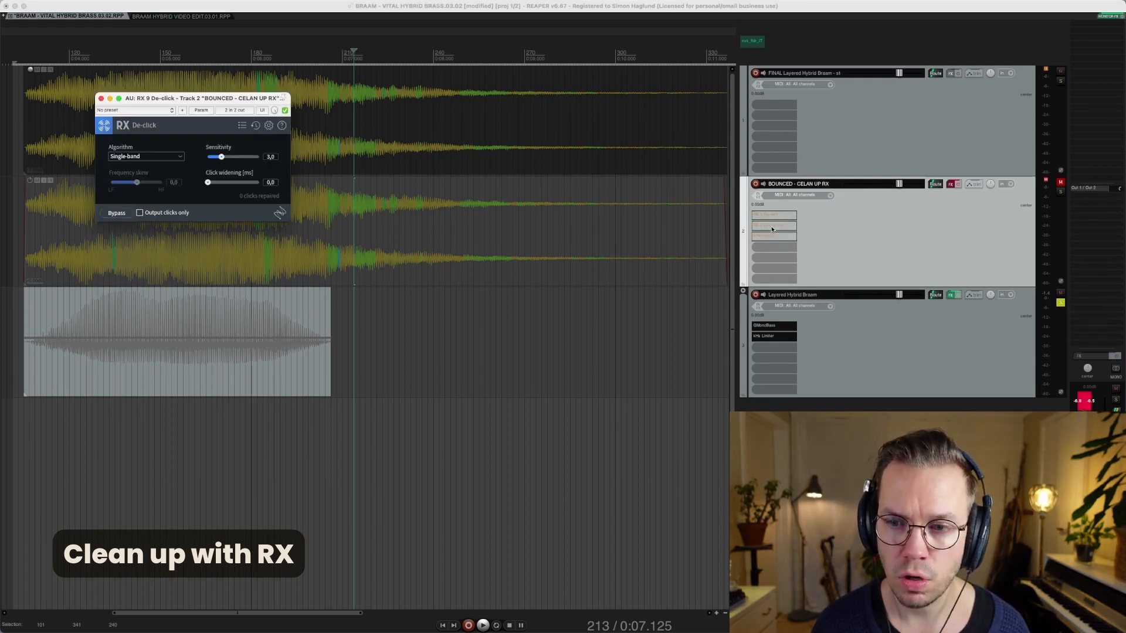
pyautogui.click(773, 226)
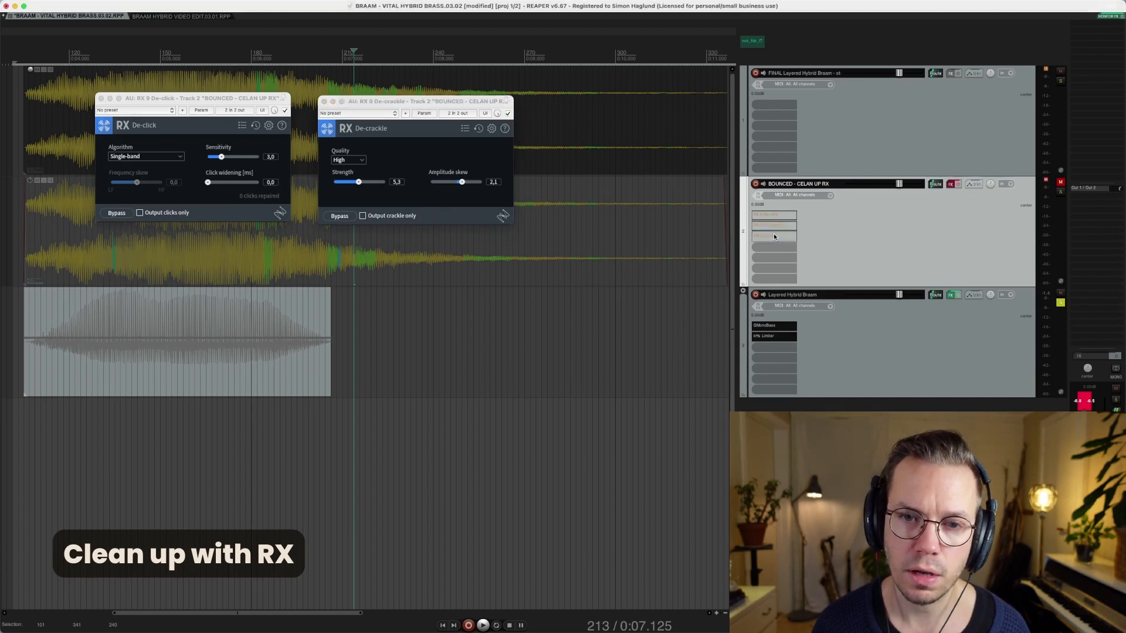
pyautogui.click(774, 236)
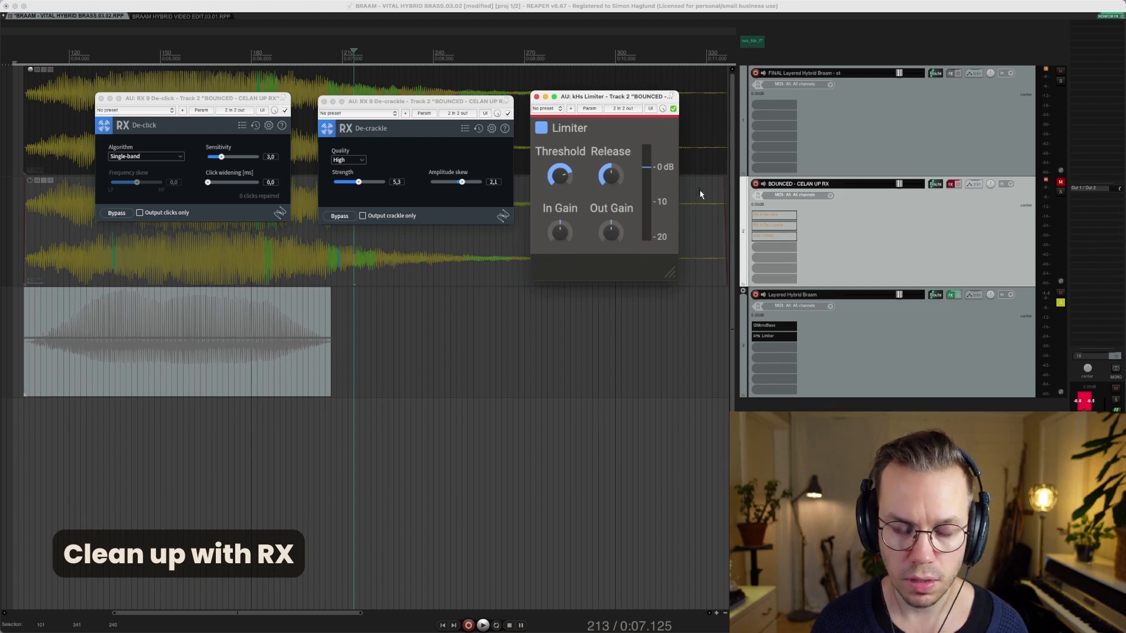
pyautogui.click(925, 143)
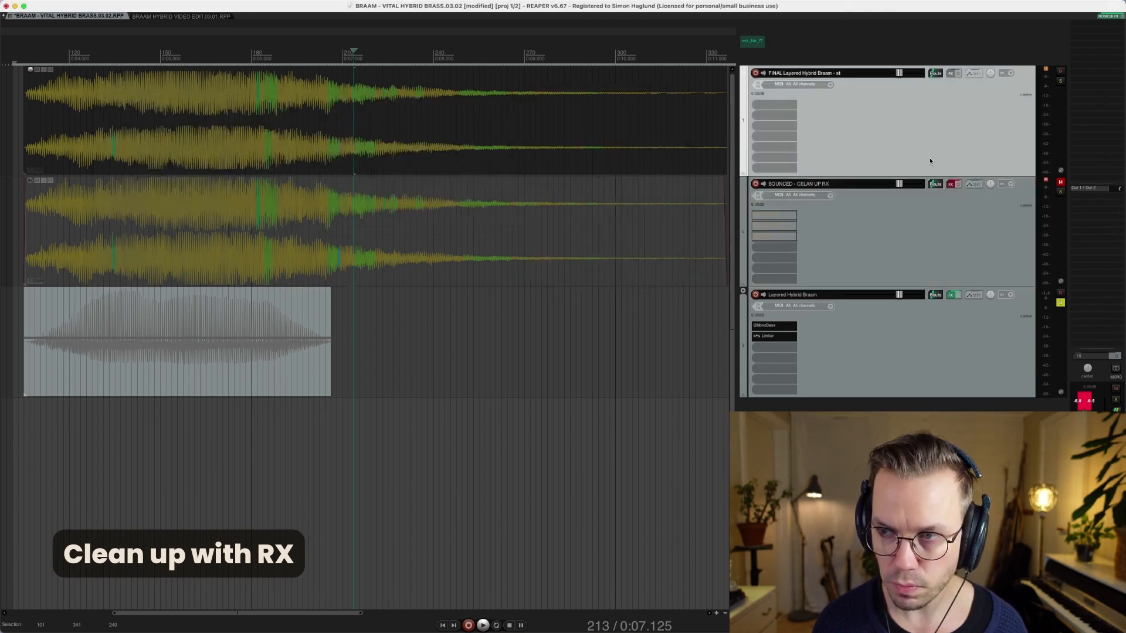
# Play the FINAL Layered Hybrid Braam - st item from its start
pyautogui.click(291, 166)
pyautogui.press('super+Left')
pyautogui.moveTo(237, 35); pyautogui.dragTo(234, 25)
pyautogui.press('space')
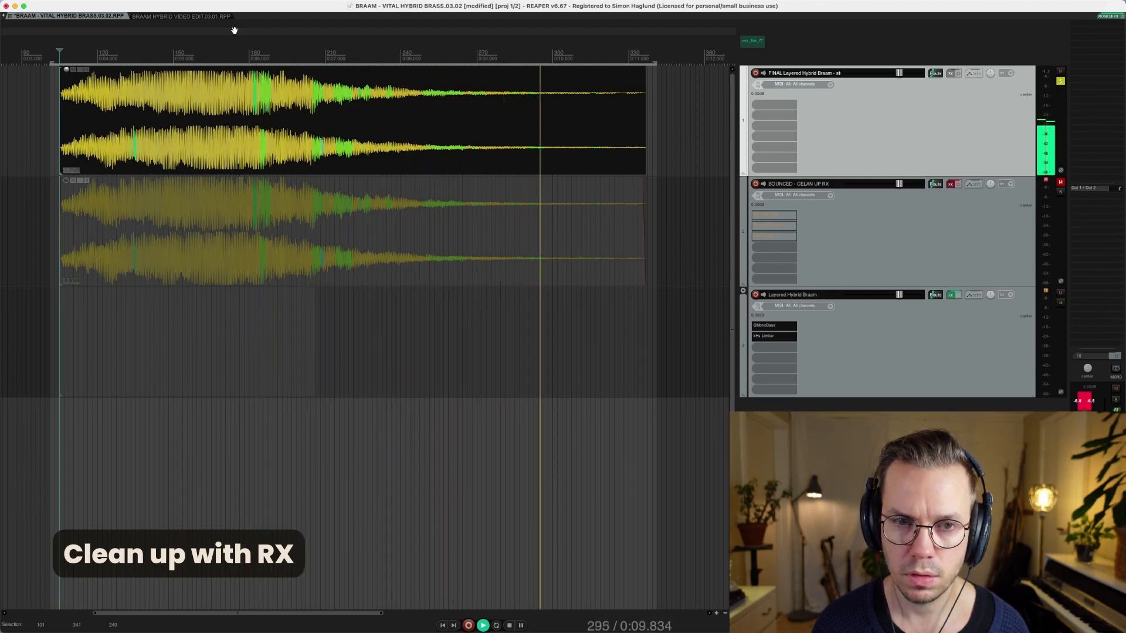
pyautogui.press('space')
# Play the cleaned-up item on the BOUNCED - CELAN UP RX track for comparison
pyautogui.click(870, 254)
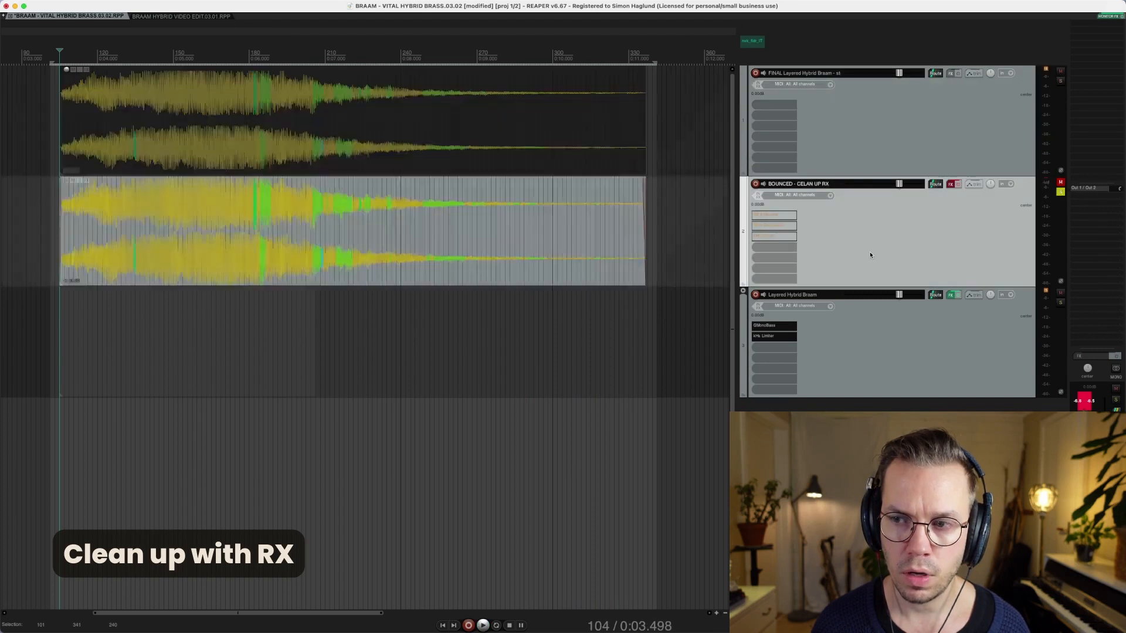
pyautogui.click(277, 269)
pyautogui.press('space')
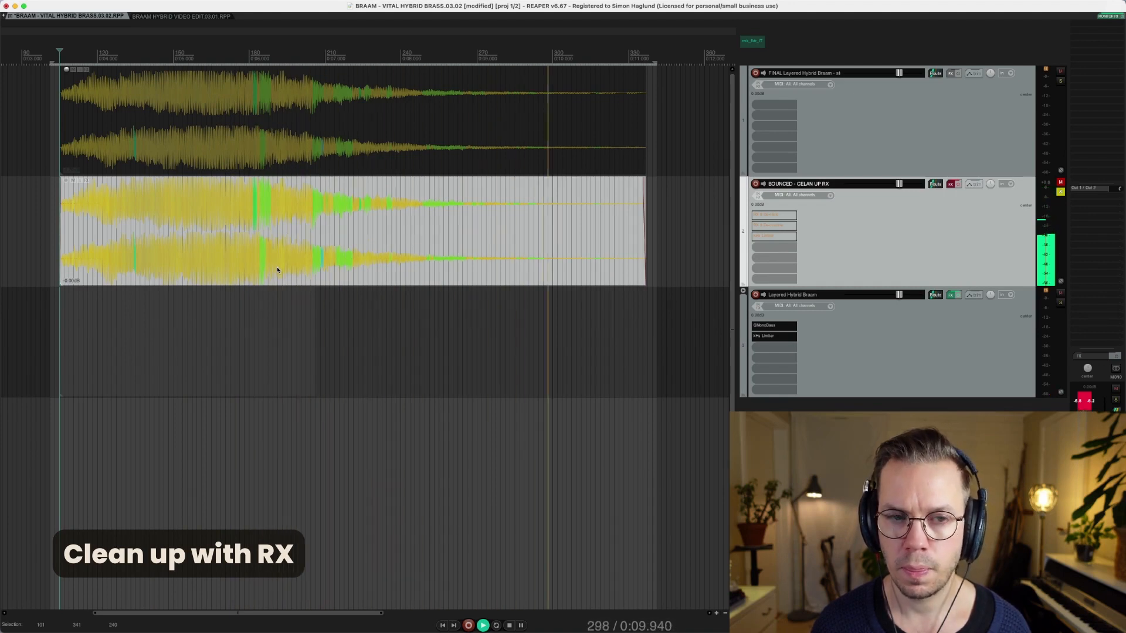
pyautogui.press('space')
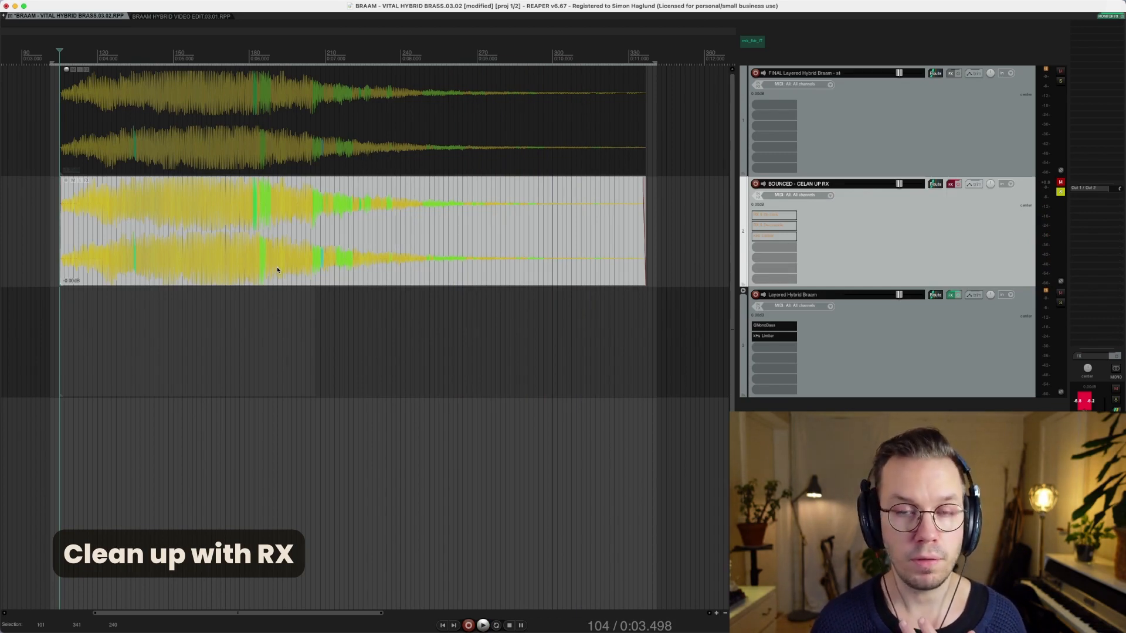
# Solo the FINAL Layered Hybrid Braam track and play its braam
pyautogui.click(903, 135)
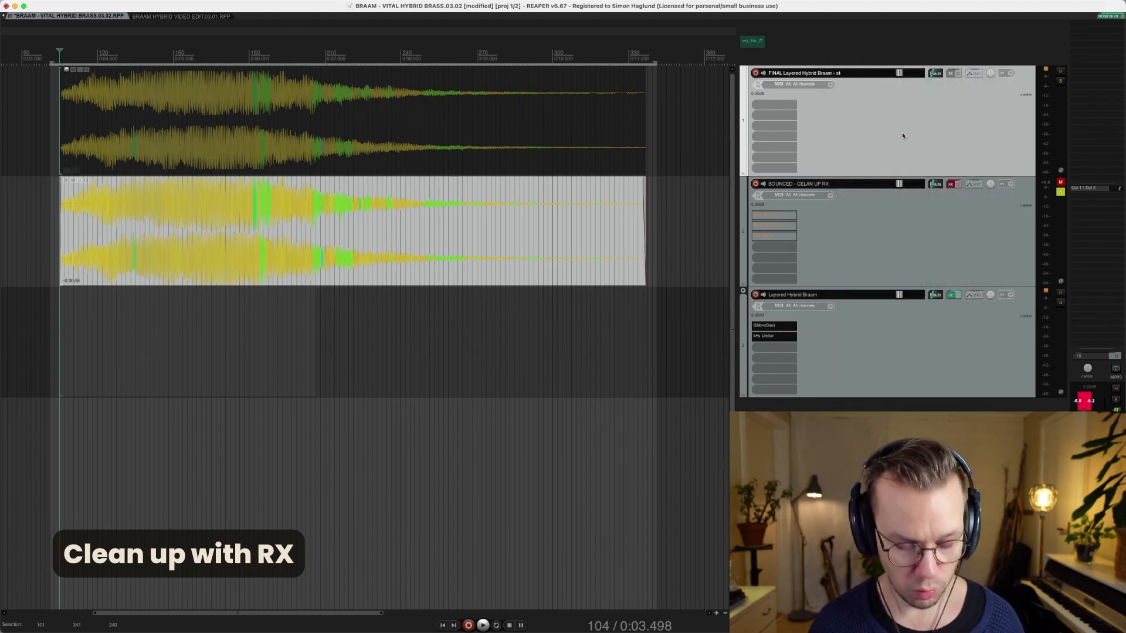
pyautogui.press('s')
pyautogui.click(424, 150)
pyautogui.press('space')
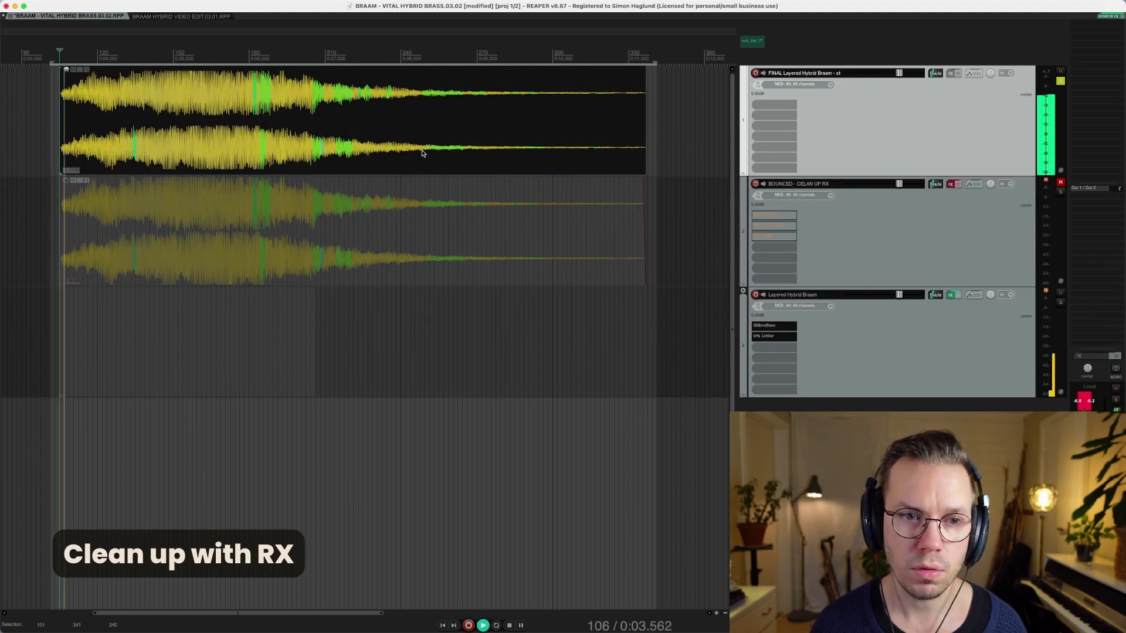